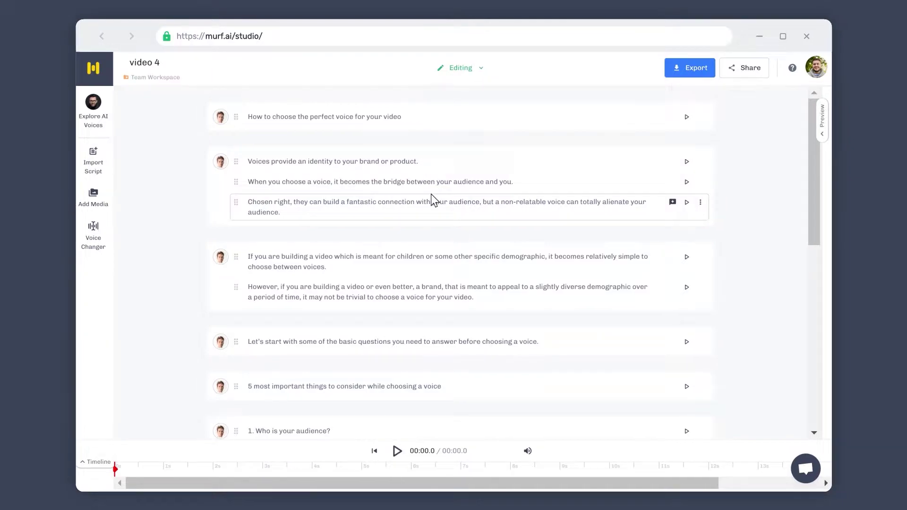
Step: Select the second script block, voiced by Nate (M), so its voice toolbar appears
{"action": "left_click", "coordinate": [437, 162]}
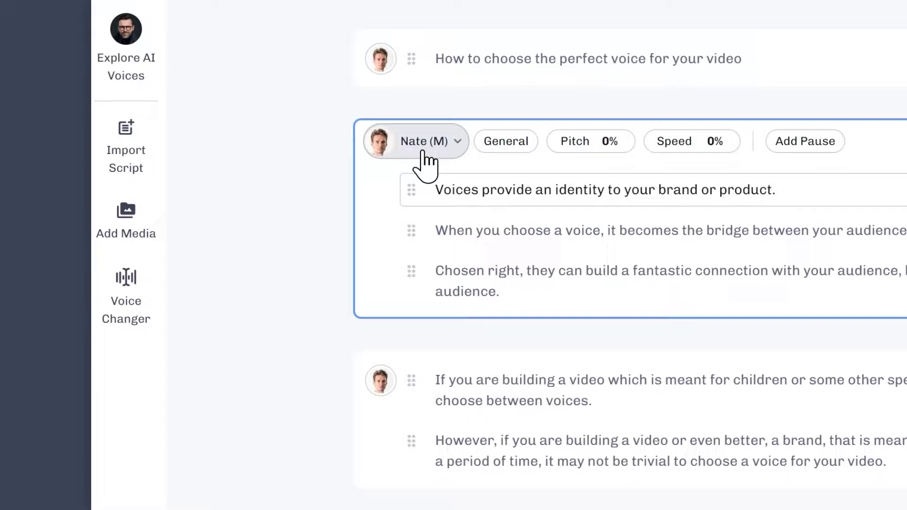
{"action": "left_click", "coordinate": [423, 151]}
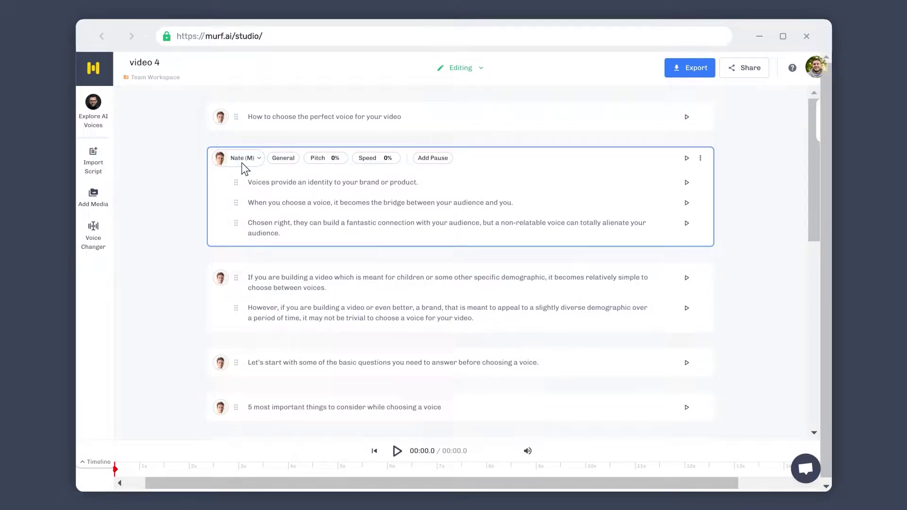
Step: Try the Samantha voice on the second block from the quick voice list
{"action": "left_click", "coordinate": [242, 162]}
{"action": "mouse_move", "coordinate": [585, 213]}
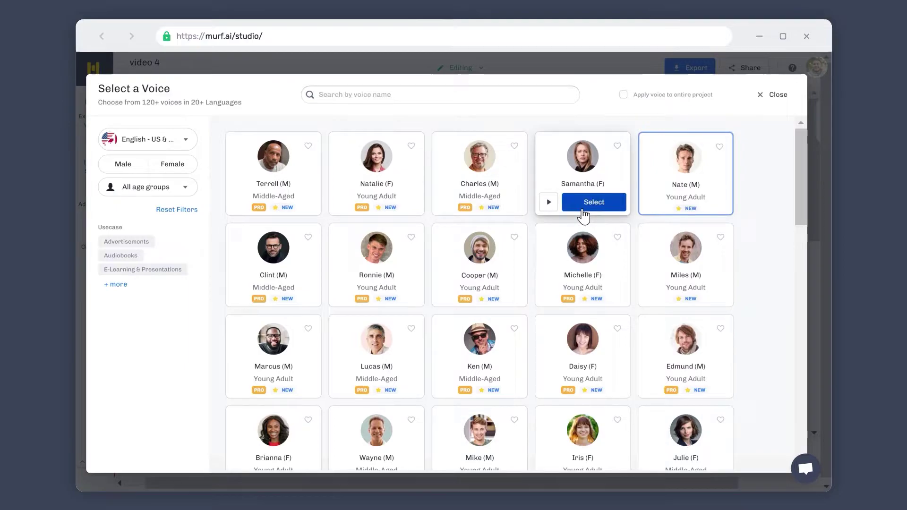
{"action": "left_click", "coordinate": [595, 202]}
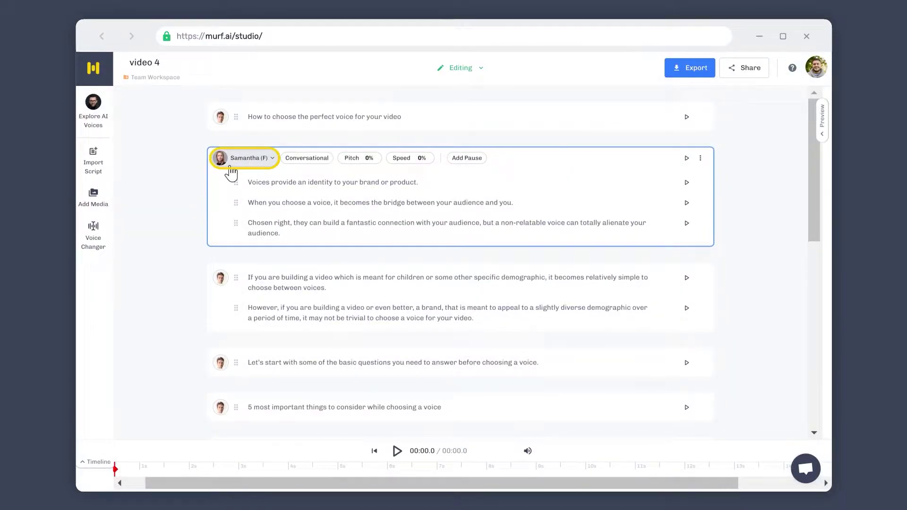
Step: Filter the voice library to young US & Canada English voices and apply Rachel (F) to the block
{"action": "left_click", "coordinate": [94, 124]}
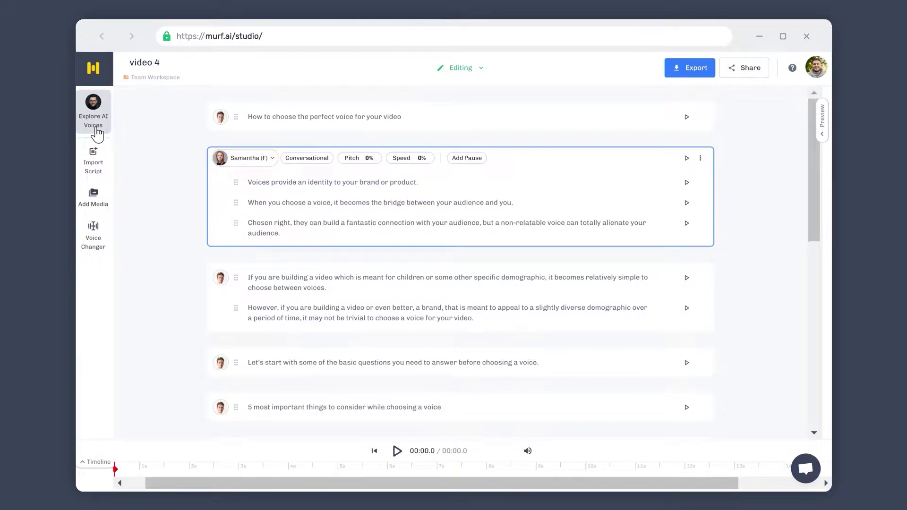
{"action": "mouse_move", "coordinate": [308, 206]}
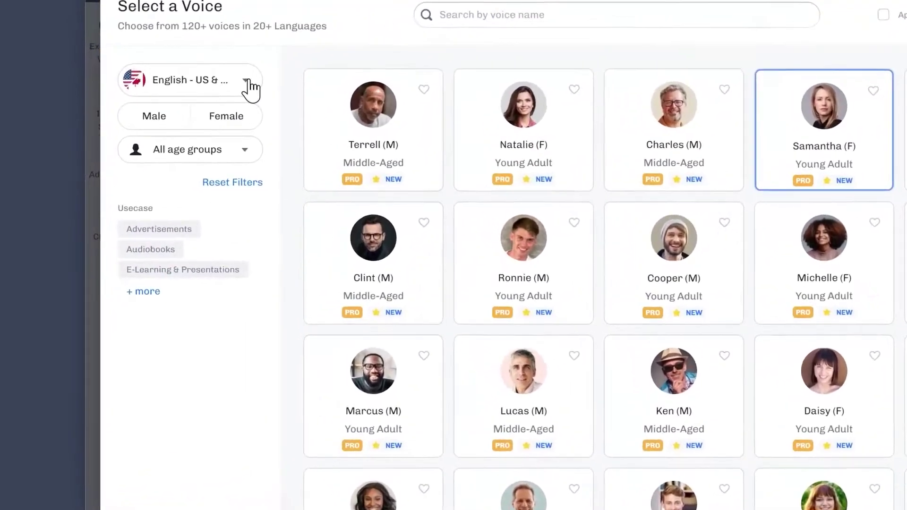
{"action": "left_click", "coordinate": [187, 140]}
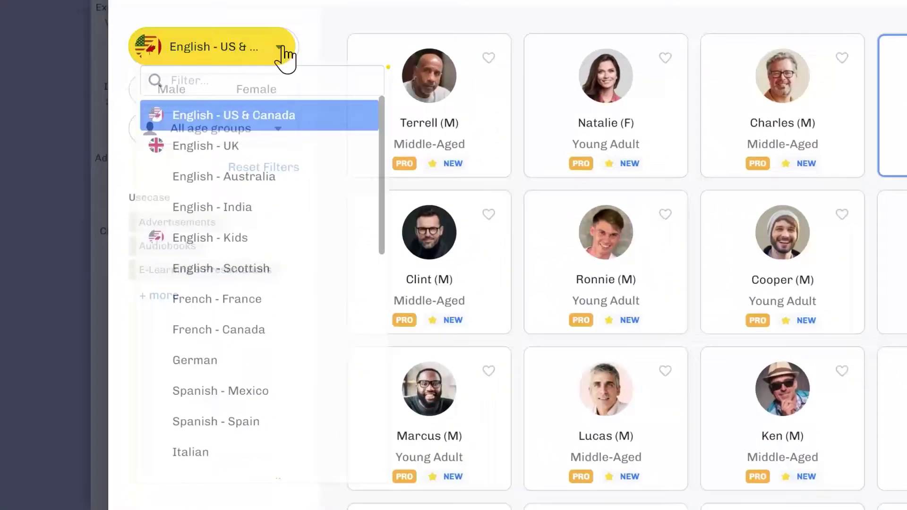
{"action": "left_click", "coordinate": [259, 61]}
{"action": "left_click", "coordinate": [179, 85]}
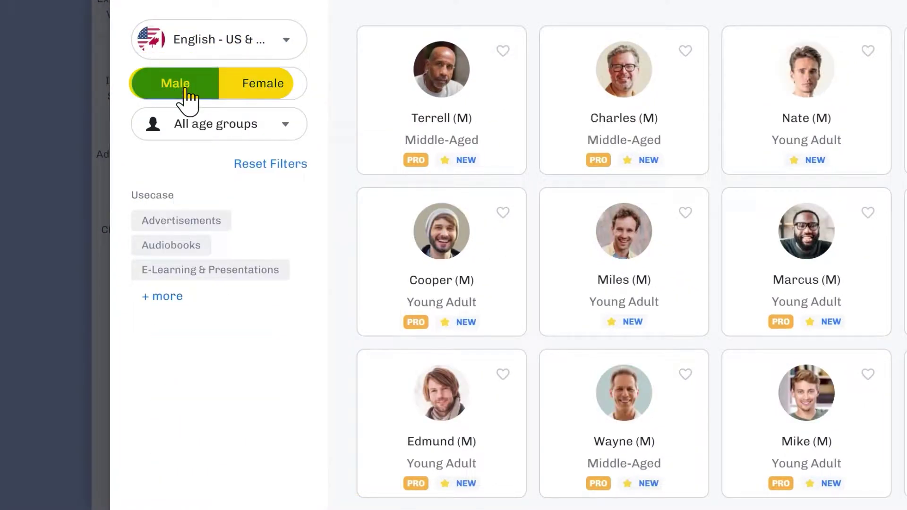
{"action": "left_click", "coordinate": [275, 132]}
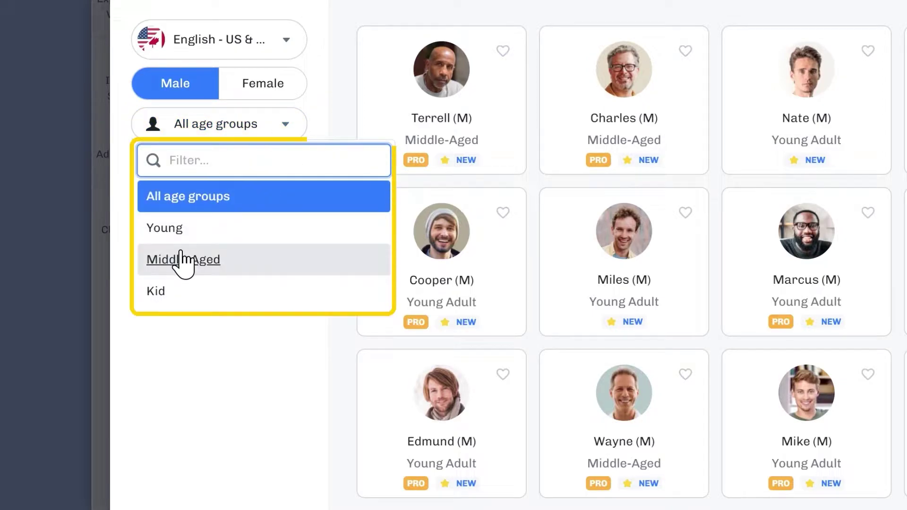
{"action": "left_click", "coordinate": [163, 229]}
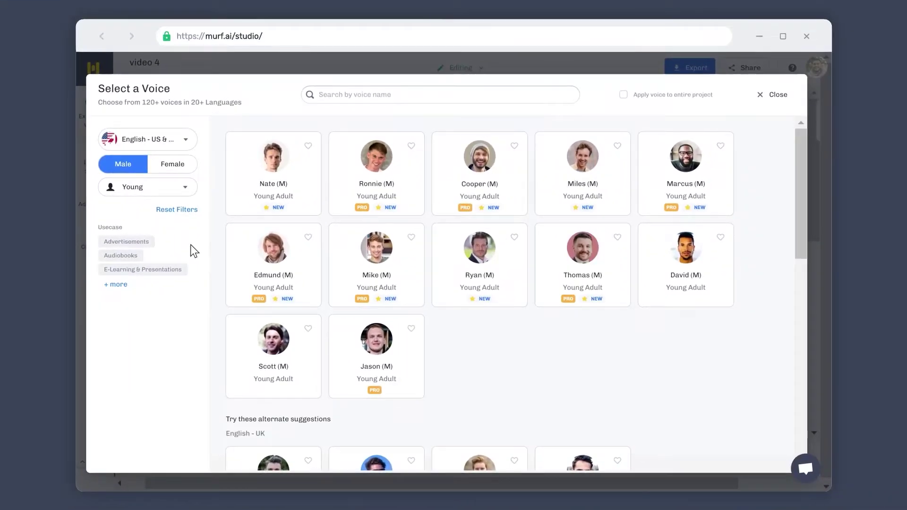
{"action": "mouse_move", "coordinate": [395, 260]}
{"action": "left_click", "coordinate": [394, 292]}
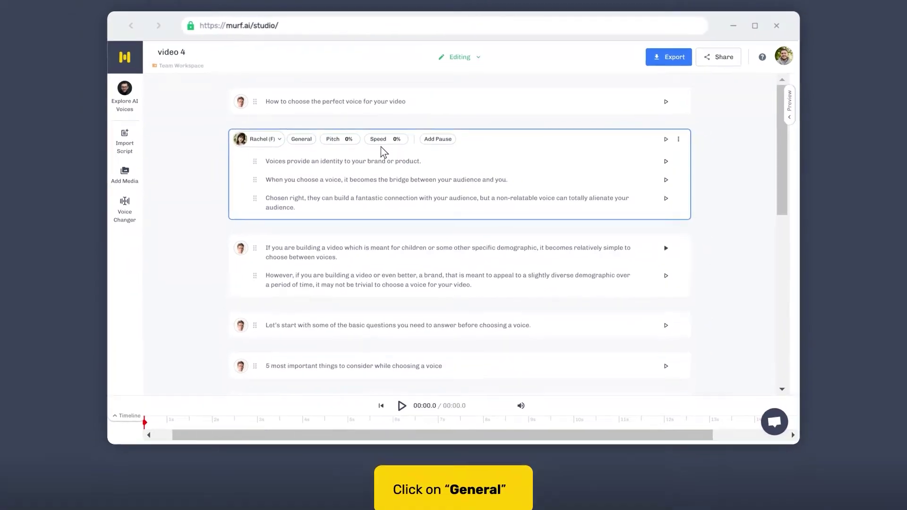
Step: Set the second block's voice style to Cheerful
{"action": "left_click", "coordinate": [305, 136]}
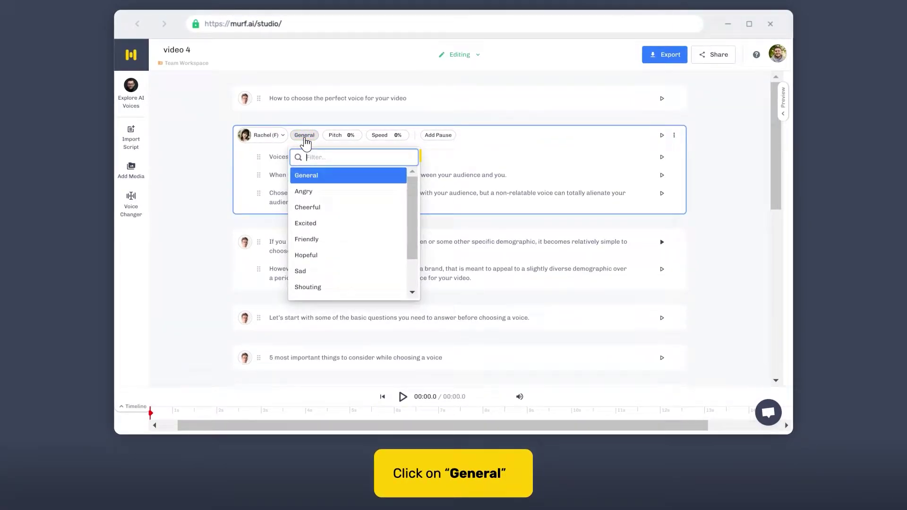
{"action": "scroll", "coordinate": [317, 213], "scroll_direction": "down", "scroll_amount": 2}
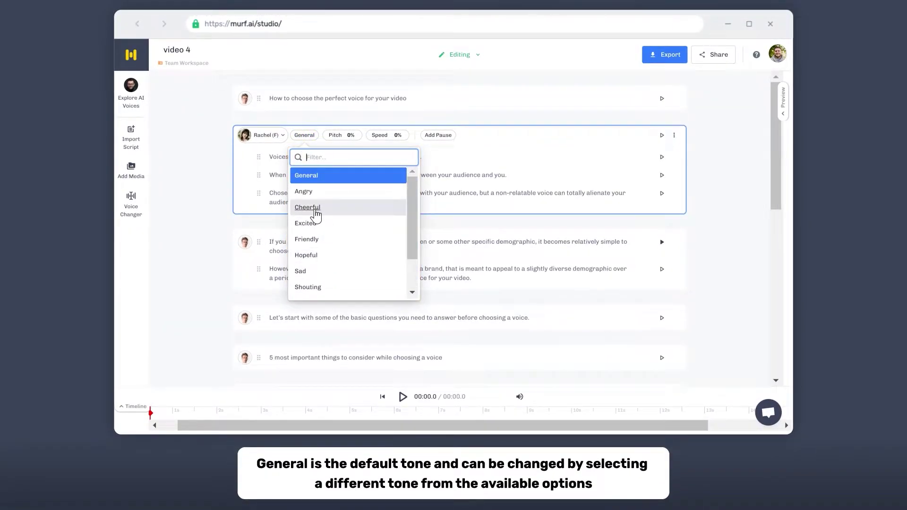
{"action": "left_click", "coordinate": [314, 209]}
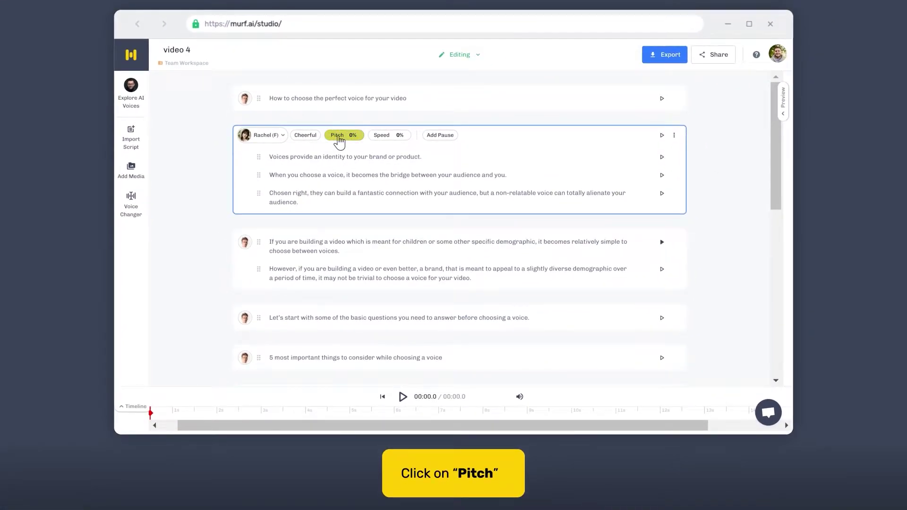
Step: Adjust the pitch slider for the block, settling the pitch at +7%
{"action": "left_click", "coordinate": [339, 141]}
{"action": "mouse_move", "coordinate": [344, 161]}
{"action": "left_mouse_down"}
{"action": "mouse_move", "coordinate": [373, 162]}
{"action": "mouse_move", "coordinate": [327, 163]}
{"action": "mouse_move", "coordinate": [347, 161]}
{"action": "left_mouse_up"}
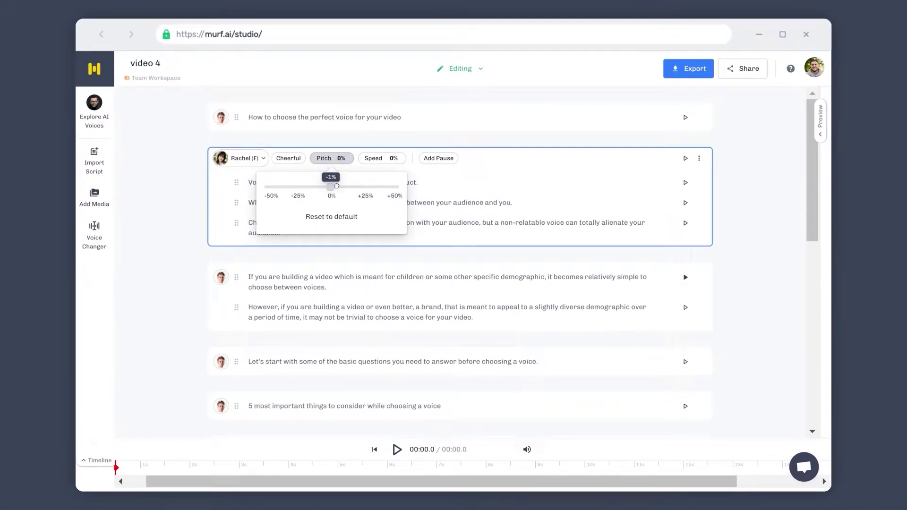
{"action": "left_click_drag", "start_coordinate": [331, 187], "coordinate": [359, 187]}
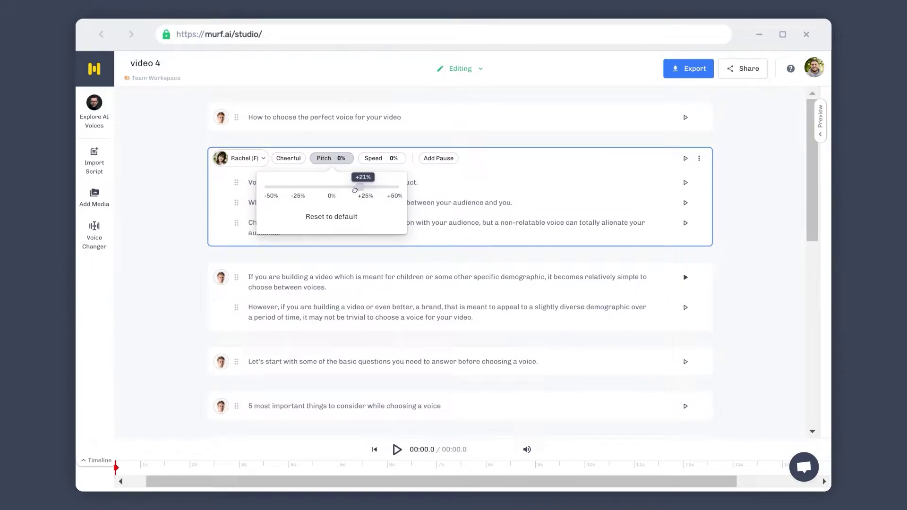
{"action": "left_click_drag", "start_coordinate": [355, 190], "coordinate": [311, 189]}
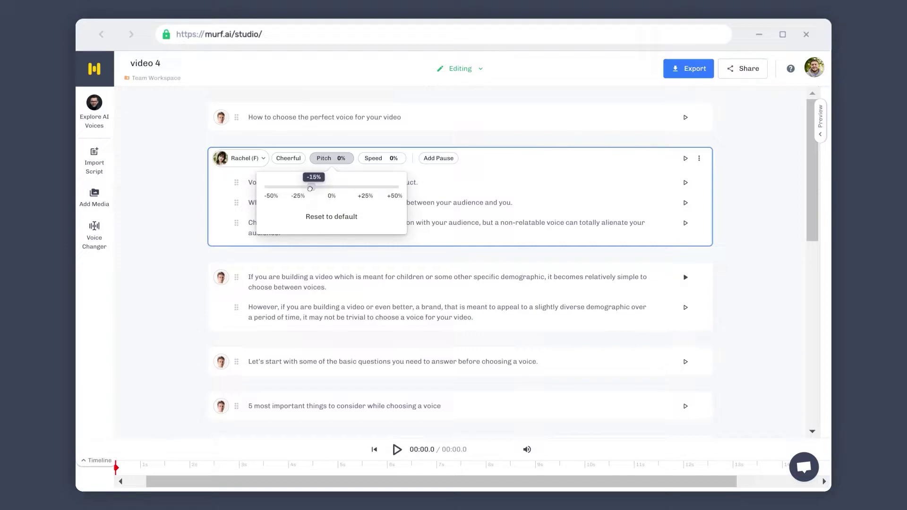
{"action": "left_click_drag", "start_coordinate": [310, 189], "coordinate": [341, 185]}
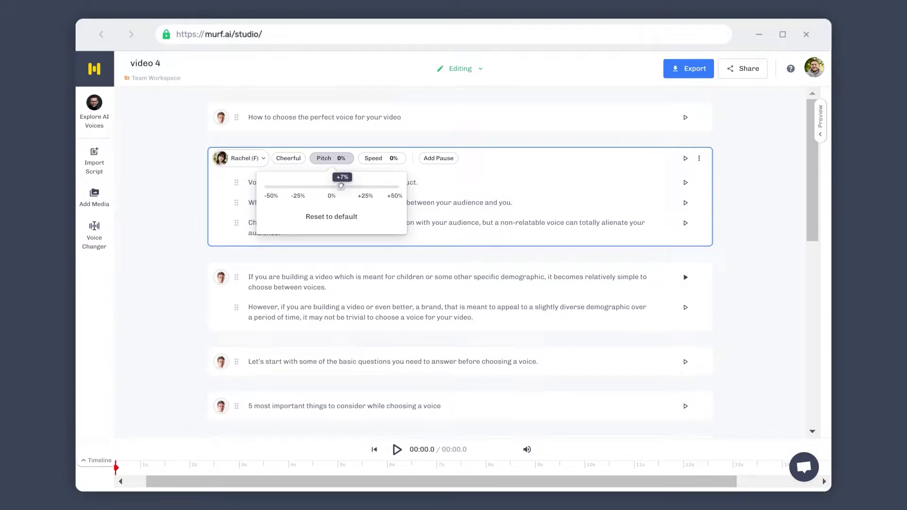
{"action": "left_click_drag", "start_coordinate": [341, 186], "coordinate": [313, 189]}
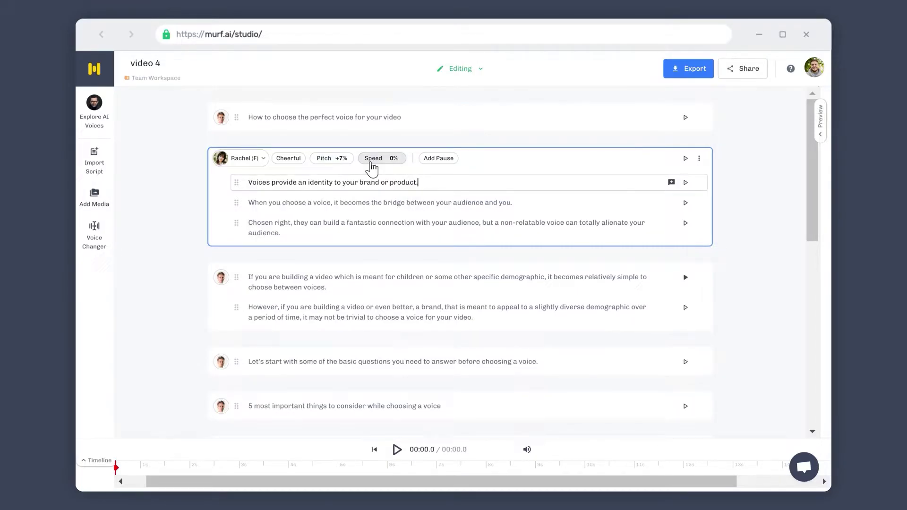
Step: Drag the Speed slider through several values and settle Rachel's speed at +7%
{"action": "left_click", "coordinate": [373, 160]}
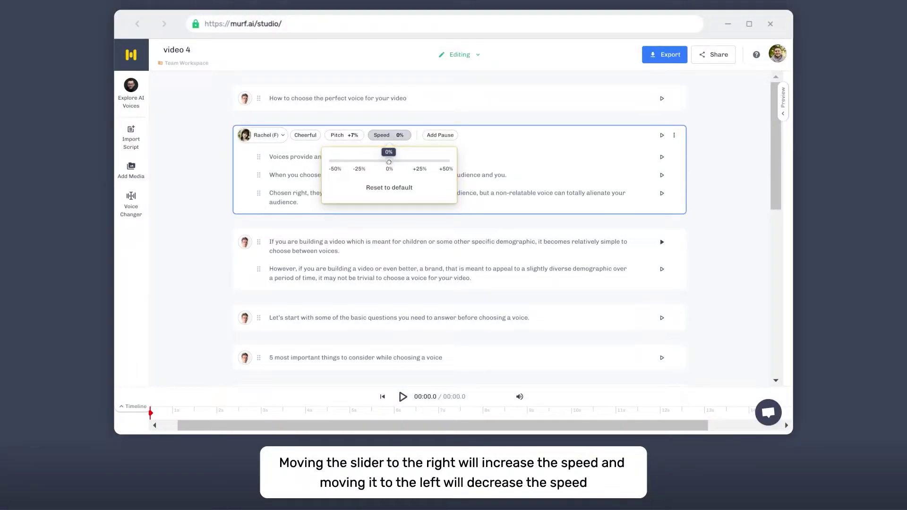
{"action": "mouse_move", "coordinate": [389, 161]}
{"action": "left_mouse_down"}
{"action": "mouse_move", "coordinate": [401, 161]}
{"action": "mouse_move", "coordinate": [373, 156]}
{"action": "left_mouse_up"}
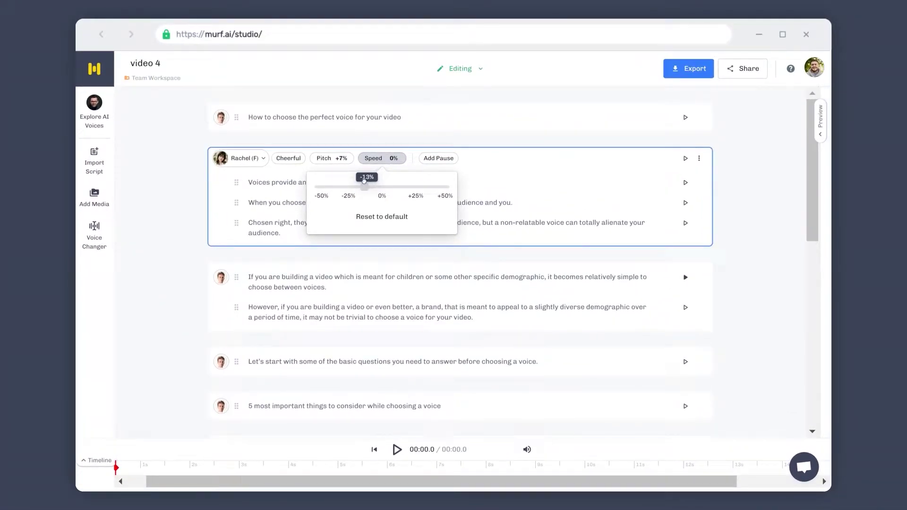
{"action": "left_click_drag", "start_coordinate": [363, 181], "coordinate": [449, 191]}
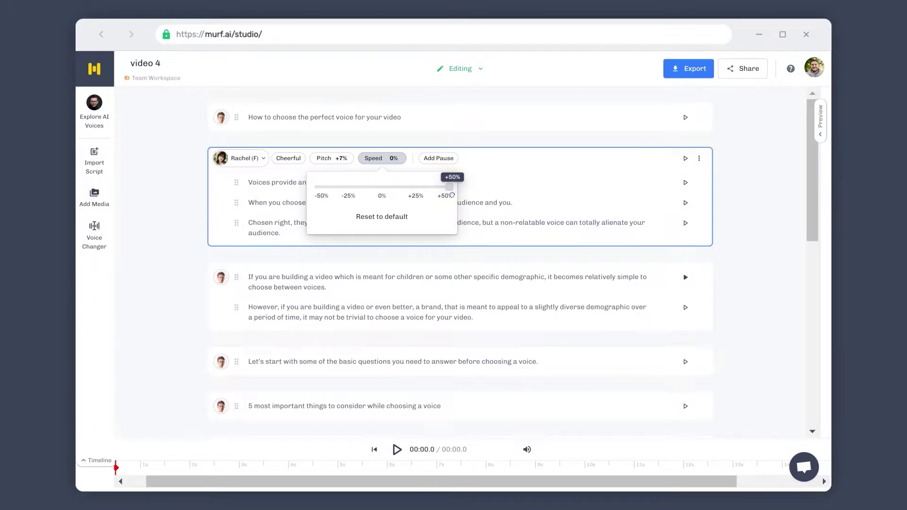
{"action": "left_click_drag", "start_coordinate": [452, 194], "coordinate": [392, 189]}
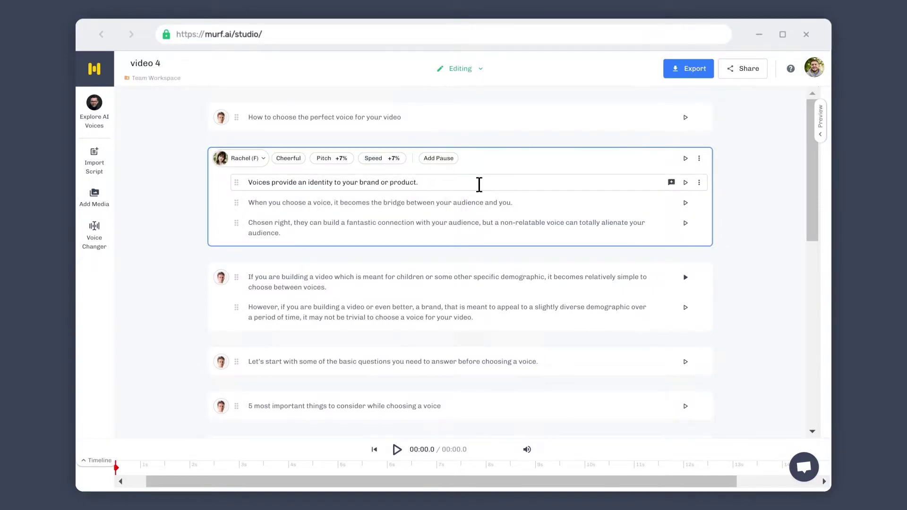
Step: Insert an extra-weak pause, a weak pause, and a custom 0.45s pause after 'audience.'
{"action": "left_click", "coordinate": [438, 158]}
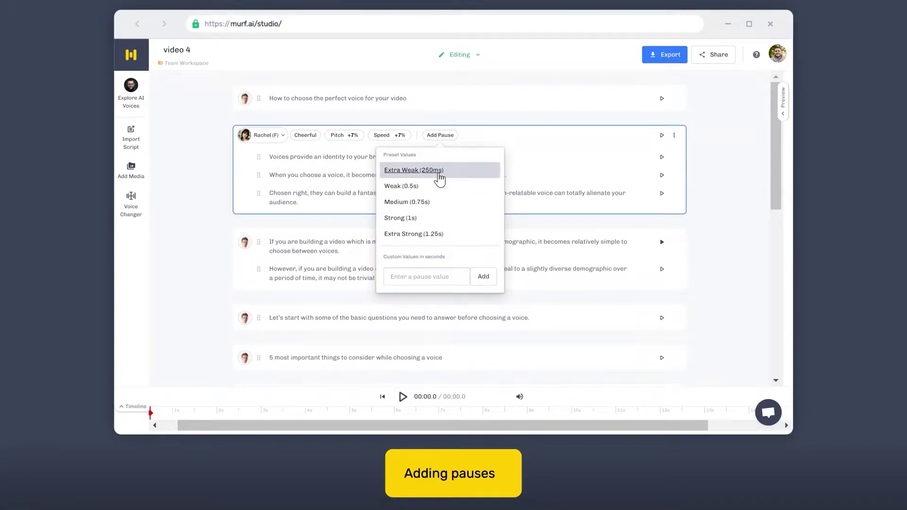
{"action": "left_click", "coordinate": [414, 170]}
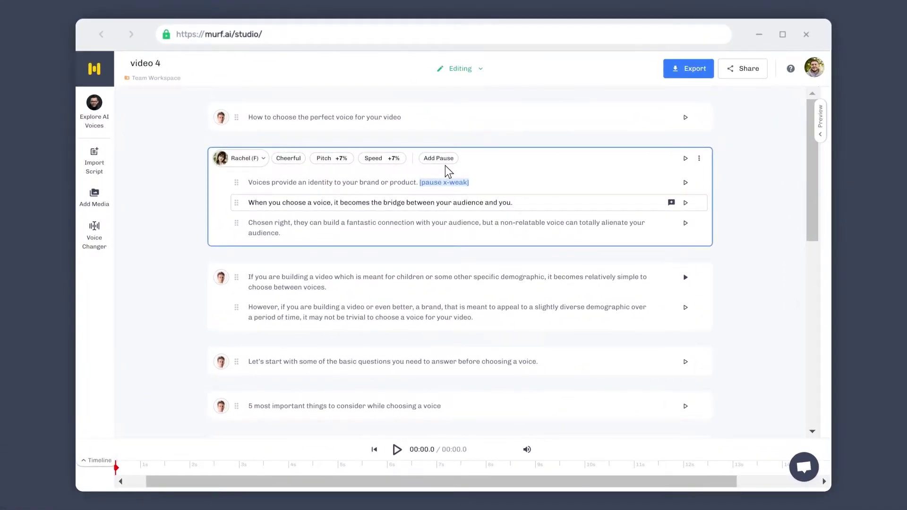
{"action": "left_click", "coordinate": [445, 159]}
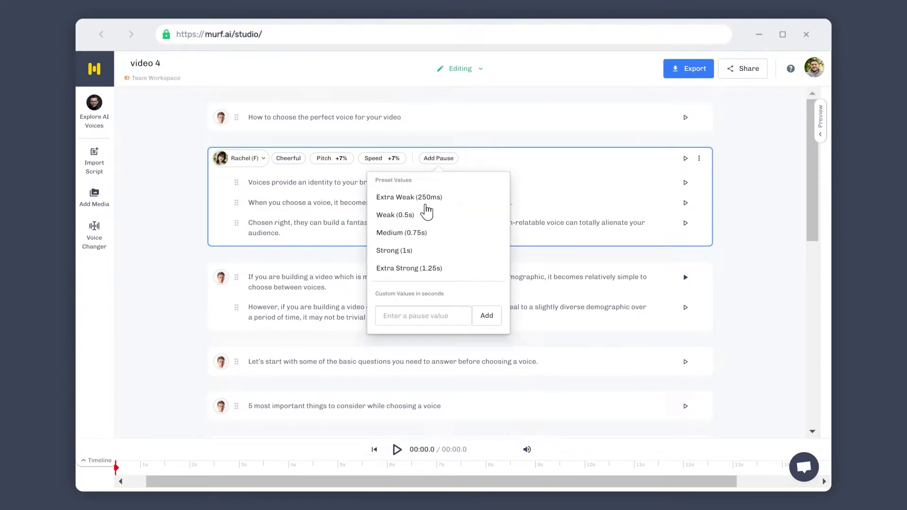
{"action": "left_click", "coordinate": [402, 216]}
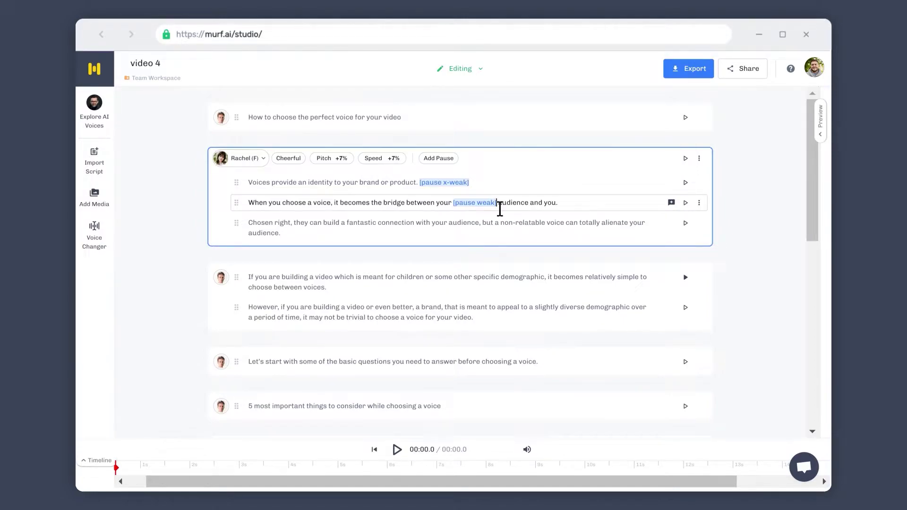
{"action": "left_click", "coordinate": [436, 159]}
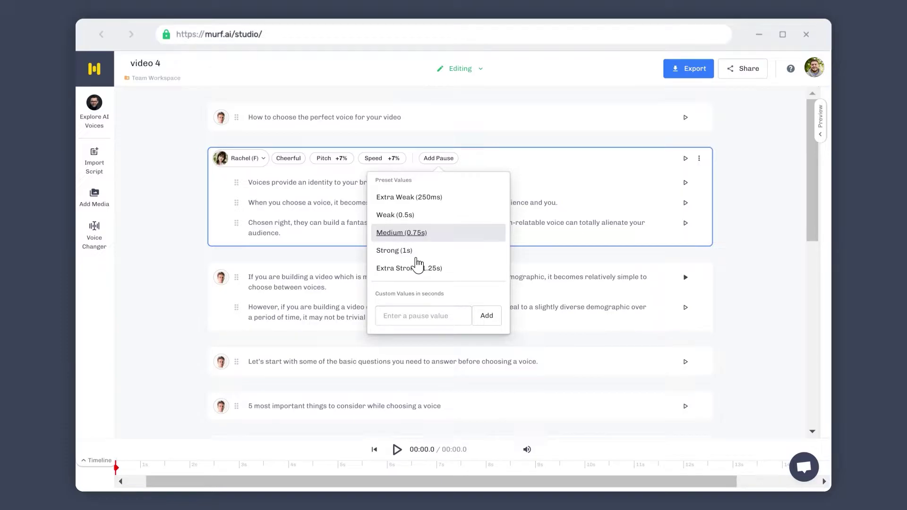
{"action": "left_click", "coordinate": [401, 317]}
{"action": "type", "text": "0.45"}
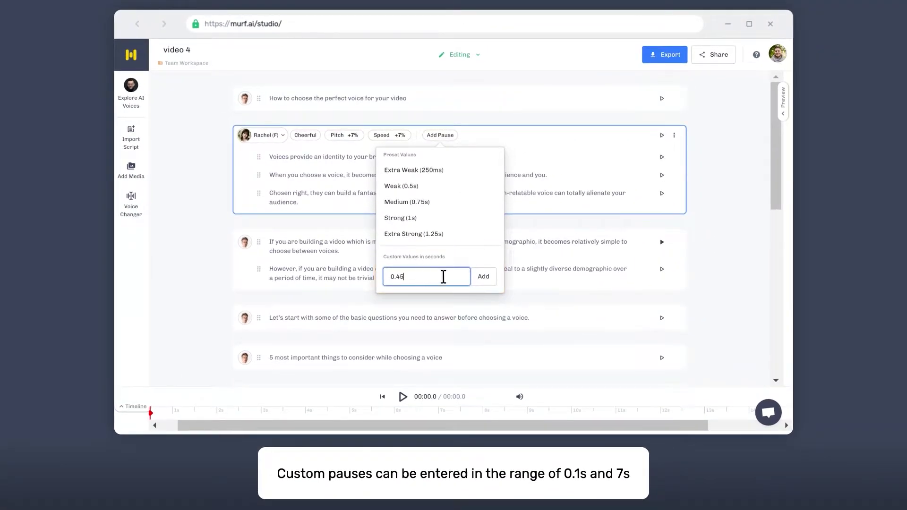
{"action": "left_click", "coordinate": [483, 276]}
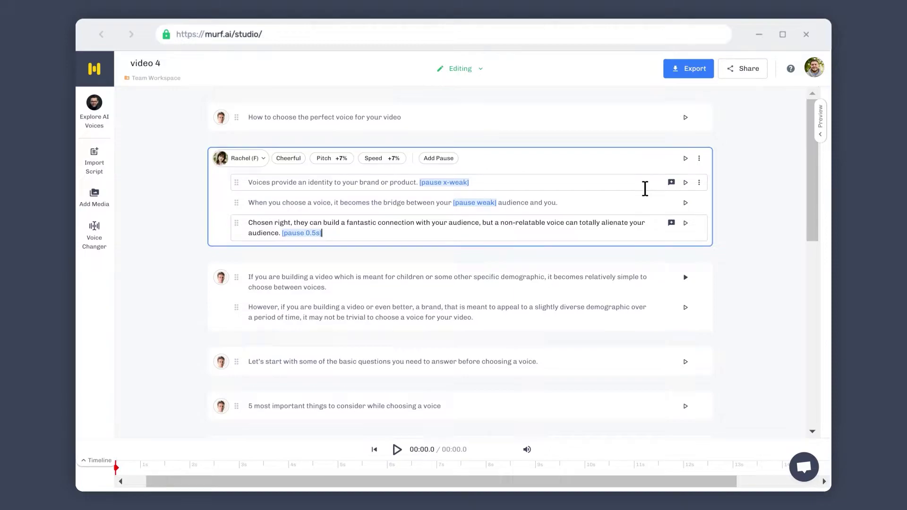
Step: Copy the second block's voice settings and paste them onto the 'If you are building…' block
{"action": "left_click", "coordinate": [698, 160]}
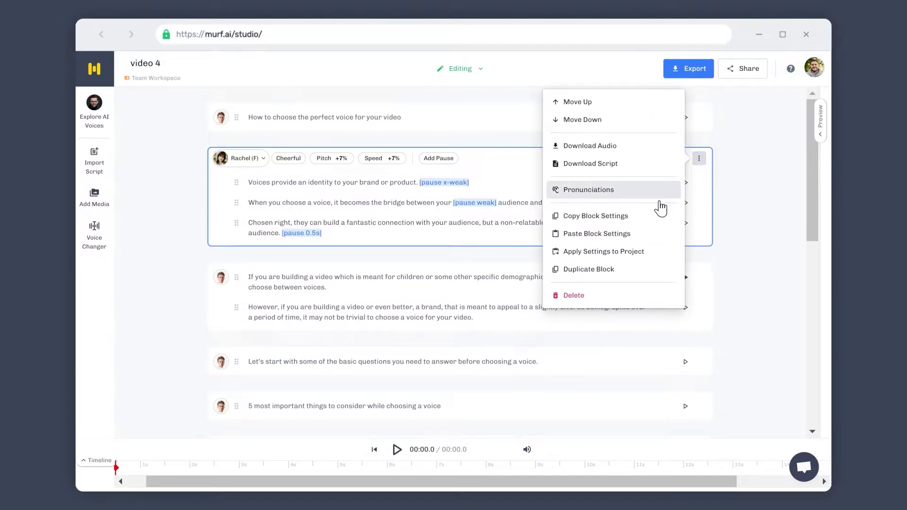
{"action": "left_click", "coordinate": [624, 217]}
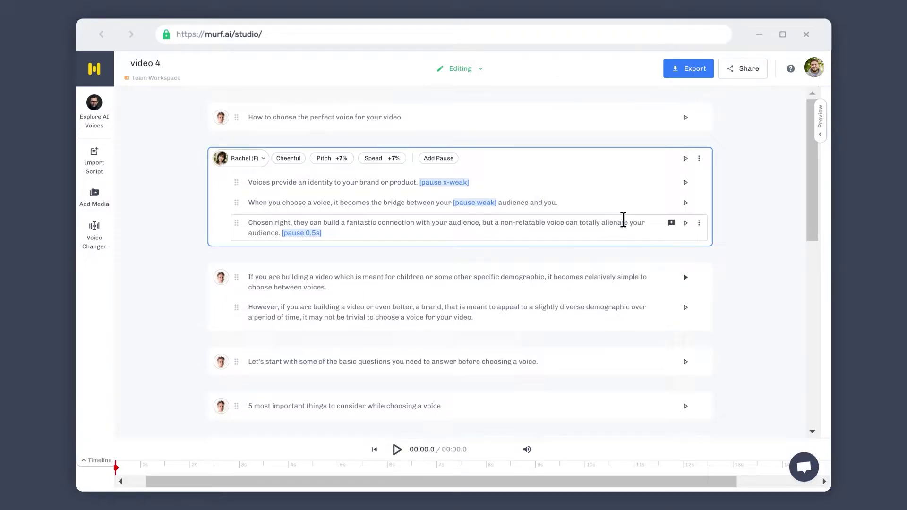
{"action": "scroll", "coordinate": [614, 240], "scroll_direction": "down", "scroll_amount": 2}
{"action": "left_click", "coordinate": [609, 243]}
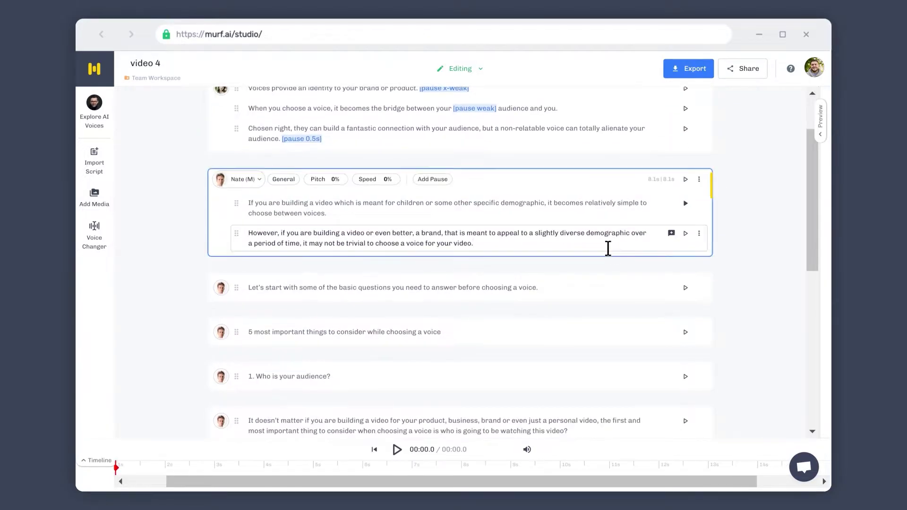
{"action": "left_click", "coordinate": [700, 180]}
{"action": "left_click", "coordinate": [699, 182]}
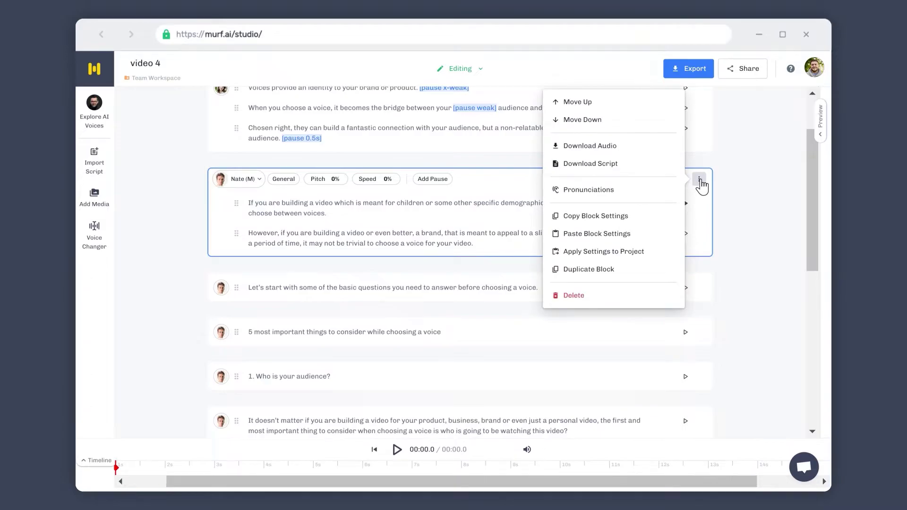
{"action": "left_click", "coordinate": [588, 239]}
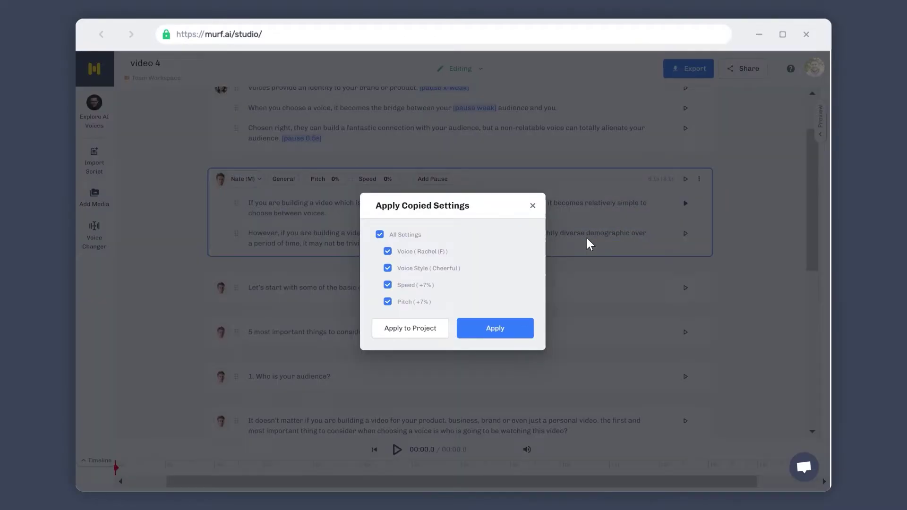
{"action": "left_click", "coordinate": [497, 333]}
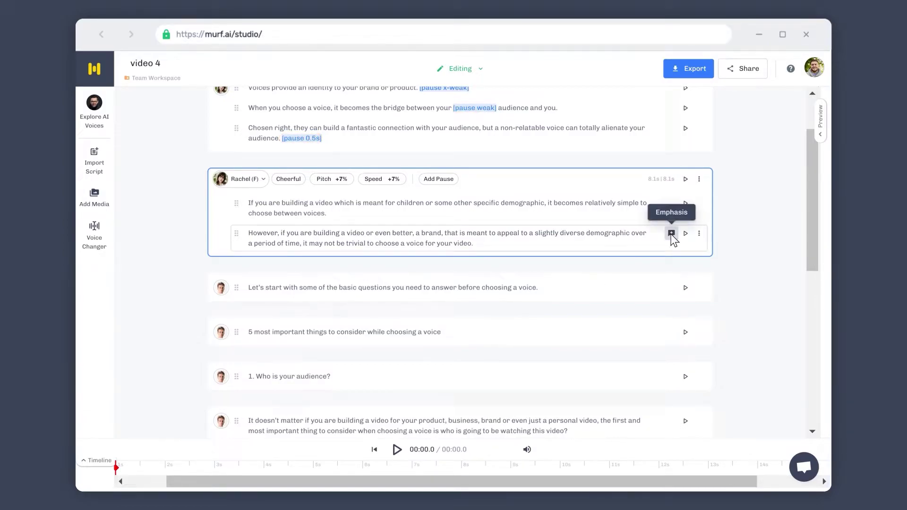
Step: Emphasise the word 'video' in the 'However…' sentence
{"action": "left_click", "coordinate": [670, 233]}
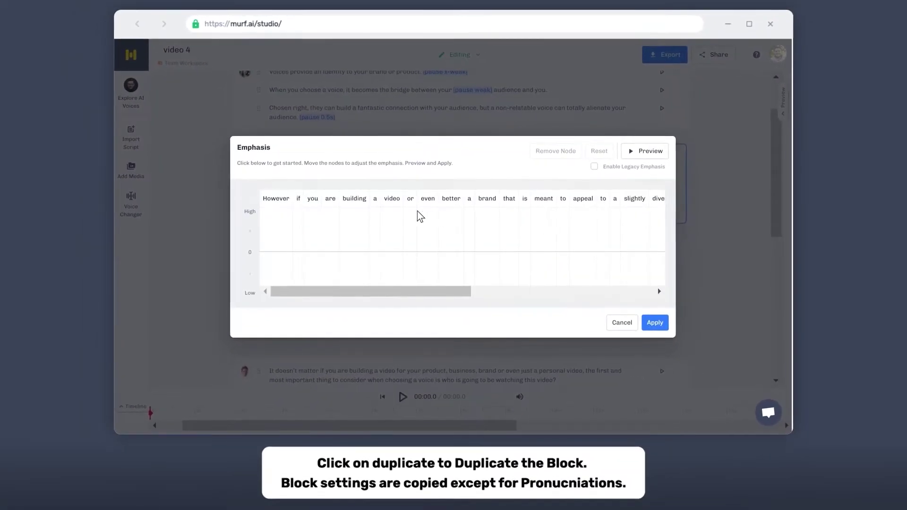
{"action": "left_click", "coordinate": [390, 226]}
{"action": "left_click", "coordinate": [655, 322]}
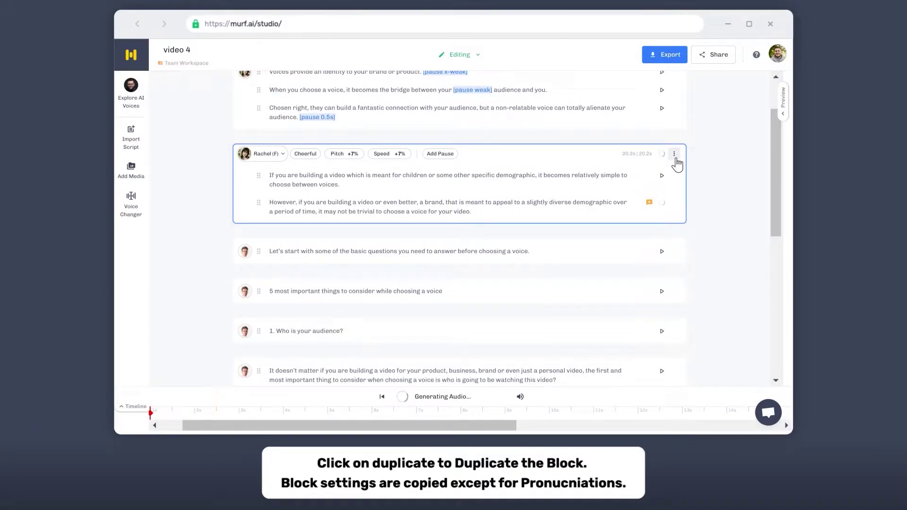
Step: Duplicate the 'If you are building…' block and select the copy below it
{"action": "left_click", "coordinate": [675, 159]}
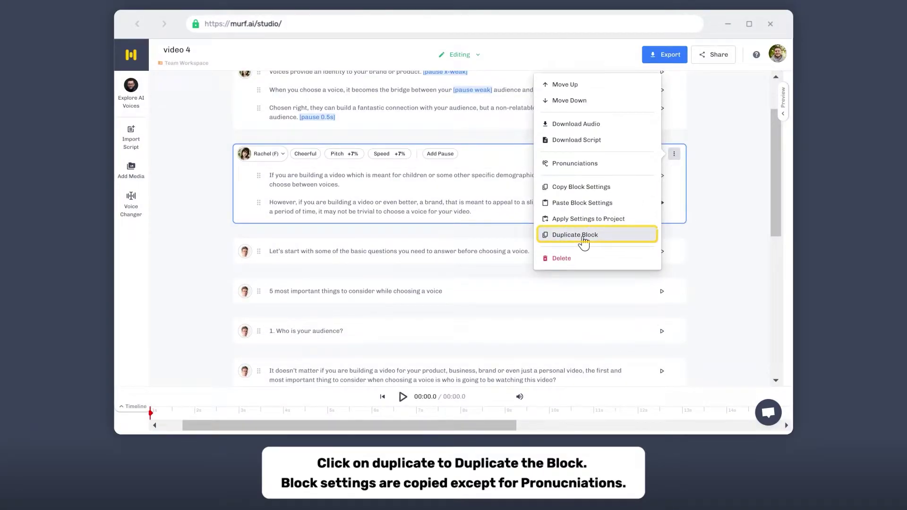
{"action": "left_click", "coordinate": [585, 242]}
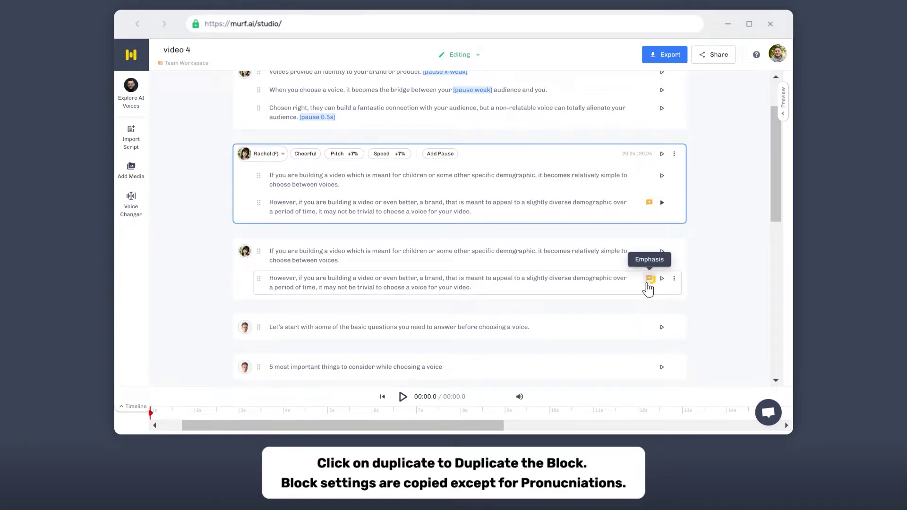
{"action": "left_click", "coordinate": [542, 260]}
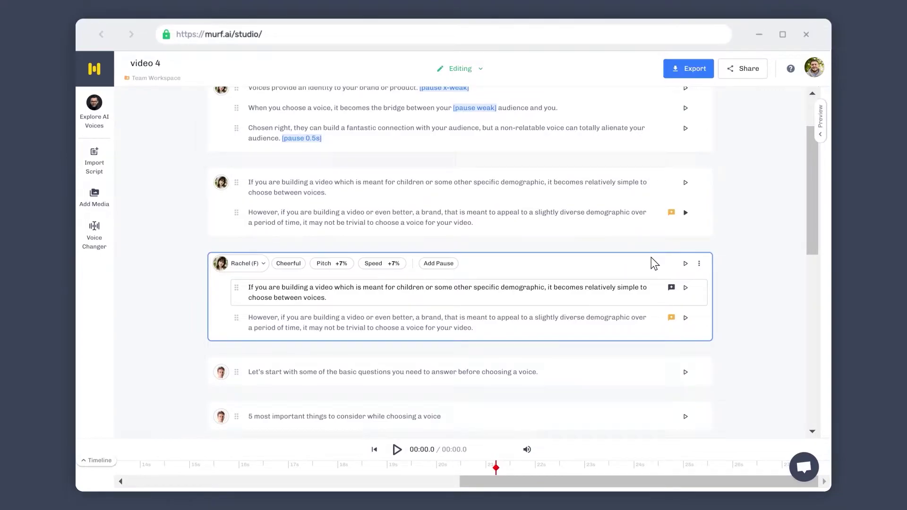
Step: Apply the duplicated block's Rachel (F), Cheerful, +7% pitch and speed settings to all blocks
{"action": "left_click", "coordinate": [700, 265]}
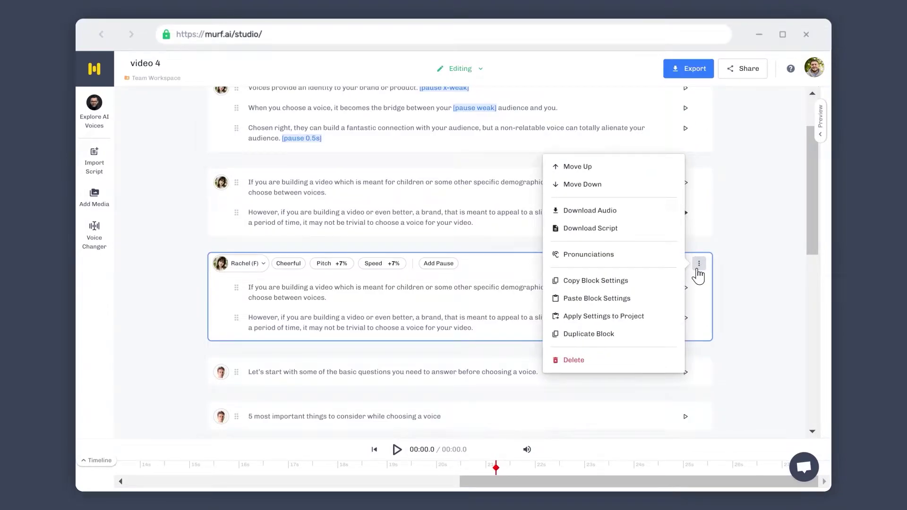
{"action": "left_click", "coordinate": [638, 325]}
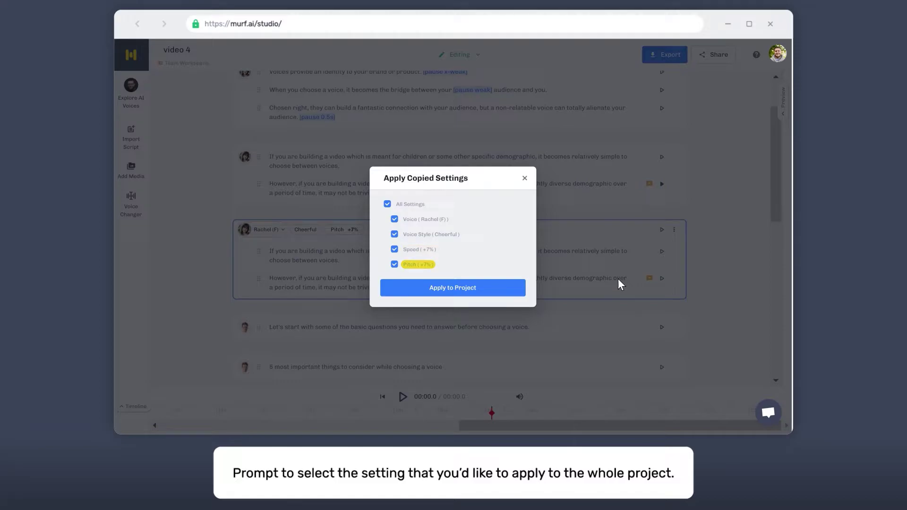
{"action": "left_click", "coordinate": [470, 287]}
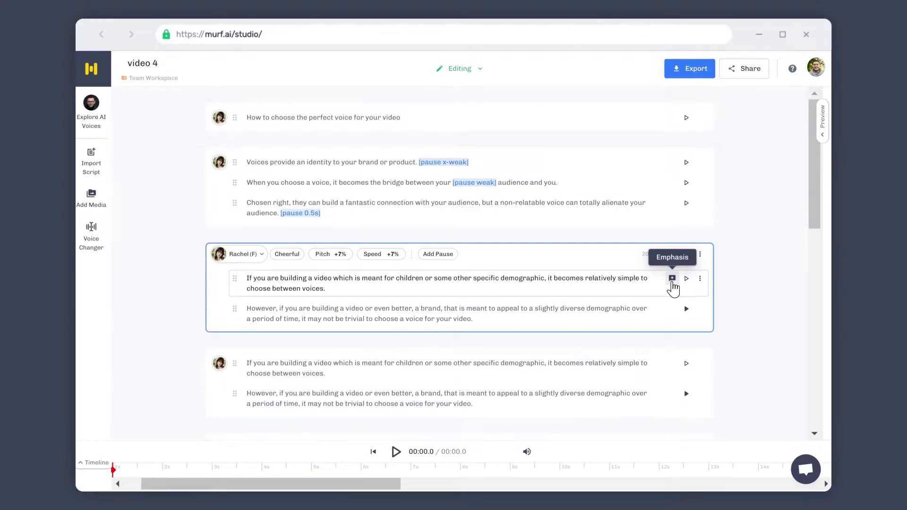
Step: Place emphasis nodes on 'demographic', 'children' and 'video' in the first sentence and apply them
{"action": "left_click", "coordinate": [671, 278]}
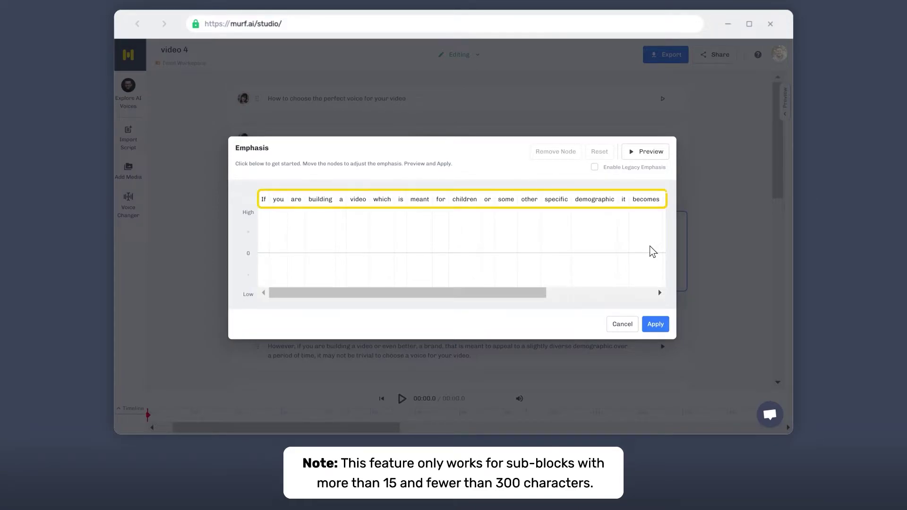
{"action": "left_click", "coordinate": [601, 227]}
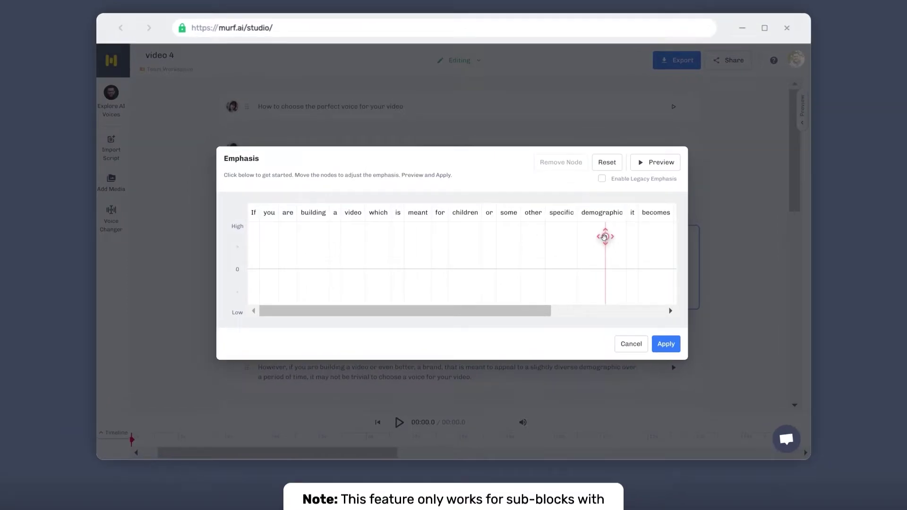
{"action": "left_click", "coordinate": [466, 264]}
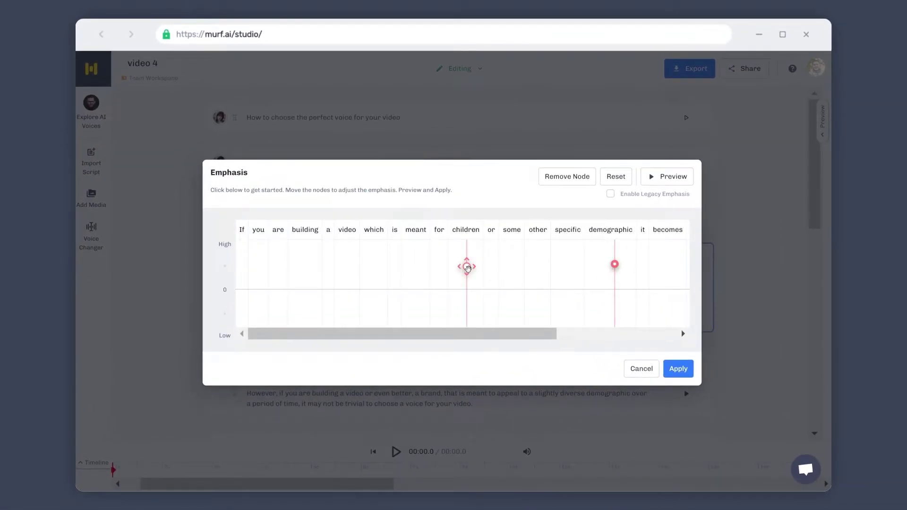
{"action": "left_click", "coordinate": [424, 298]}
{"action": "left_click_drag", "start_coordinate": [420, 297], "coordinate": [344, 296]}
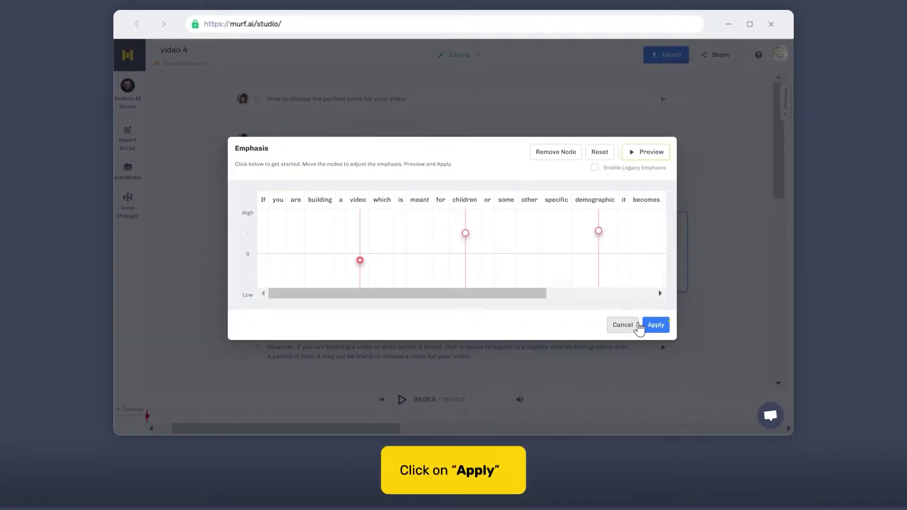
{"action": "left_click", "coordinate": [655, 324]}
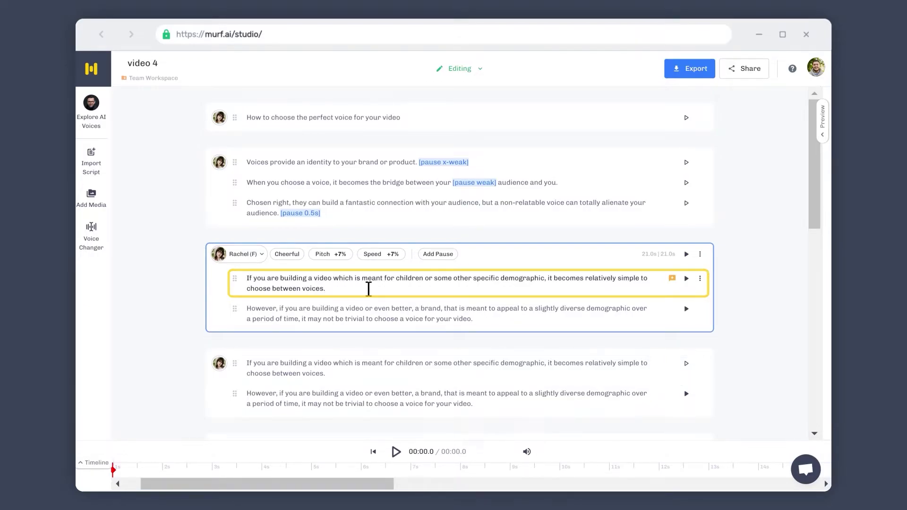
Step: Create and preview a custom pronunciation for 'video', then make it the project-wide default
{"action": "left_click", "coordinate": [341, 277]}
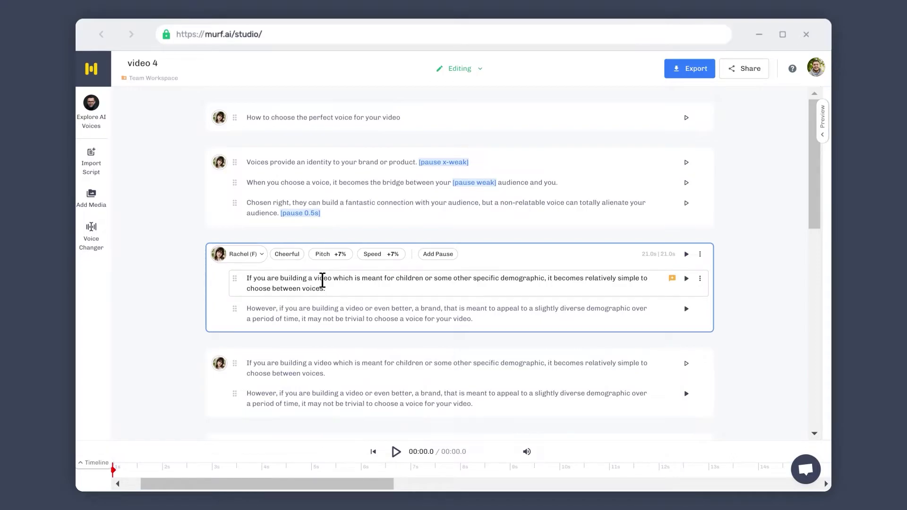
{"action": "double_click", "coordinate": [322, 278]}
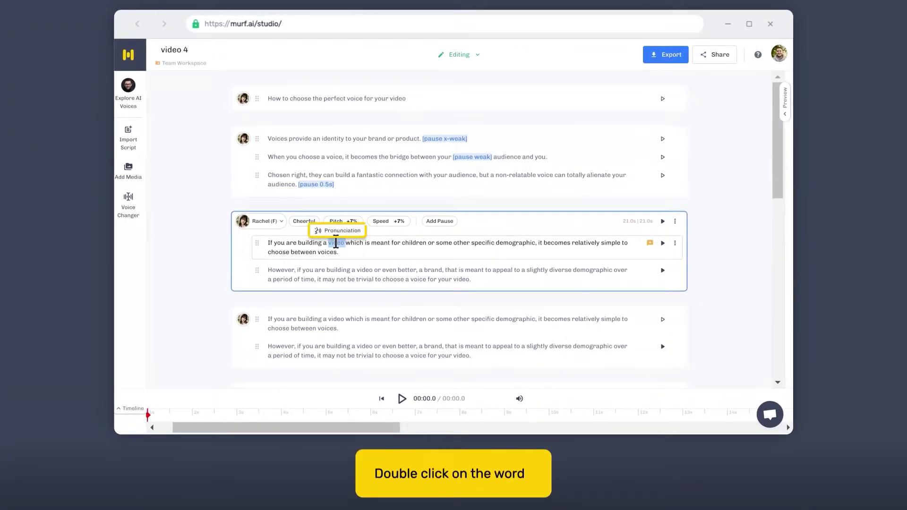
{"action": "left_click", "coordinate": [338, 231]}
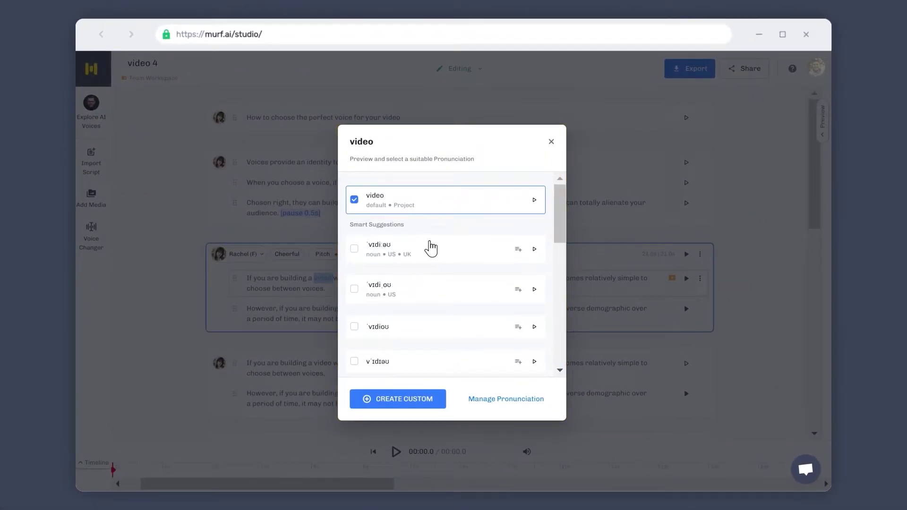
{"action": "scroll", "coordinate": [429, 246], "scroll_direction": "down", "scroll_amount": 5}
{"action": "scroll", "coordinate": [430, 248], "scroll_direction": "up", "scroll_amount": 5}
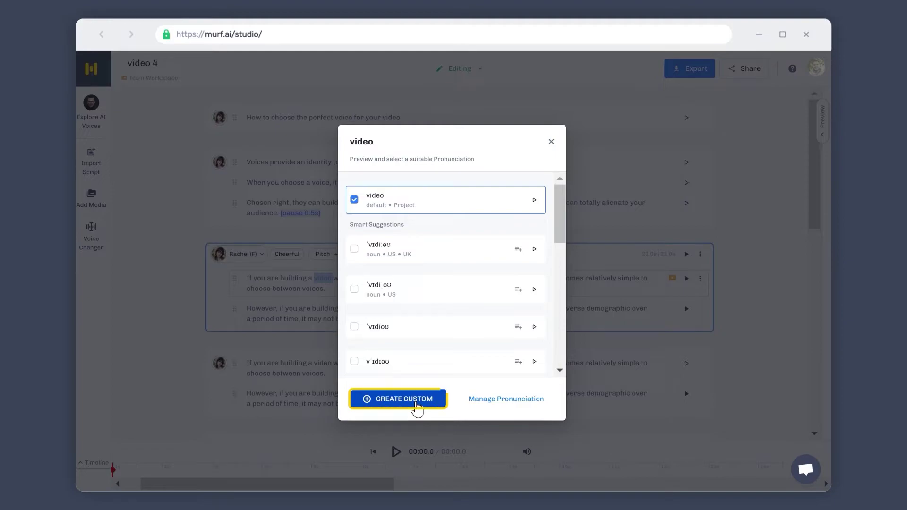
{"action": "left_click", "coordinate": [415, 405]}
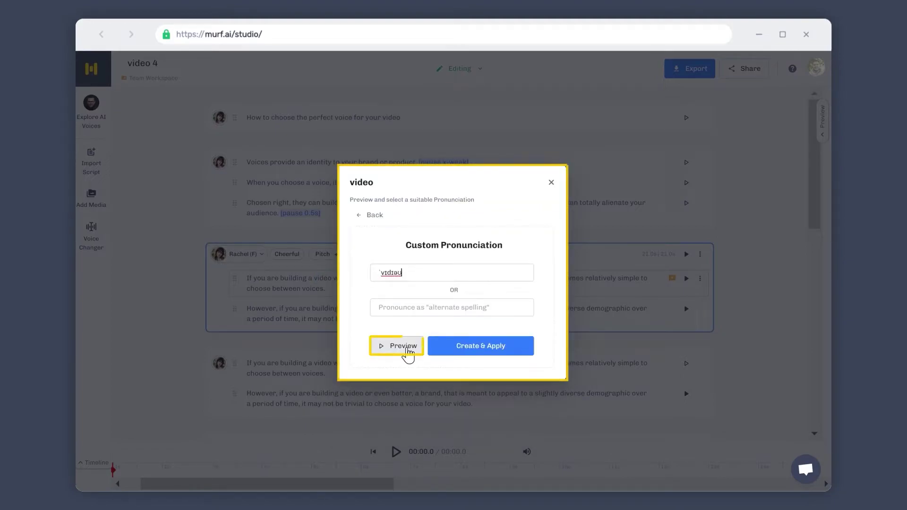
{"action": "left_click", "coordinate": [407, 355]}
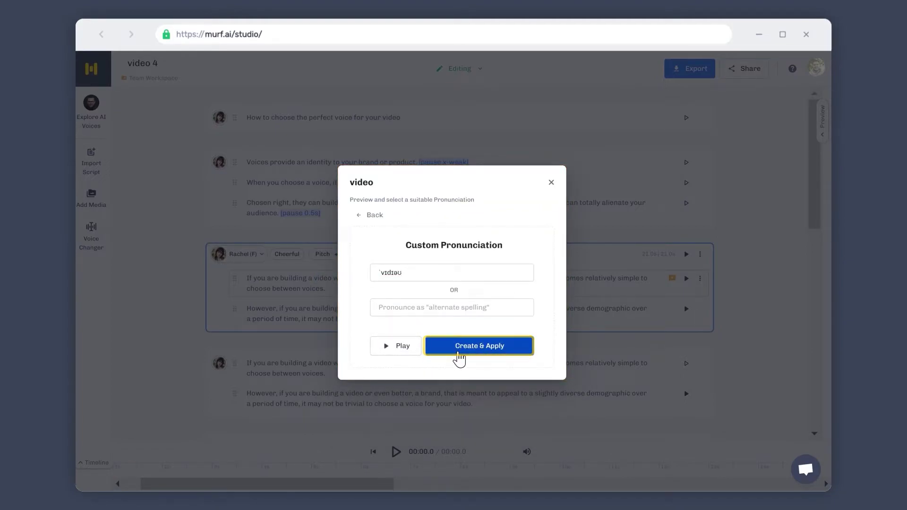
{"action": "left_click", "coordinate": [458, 353]}
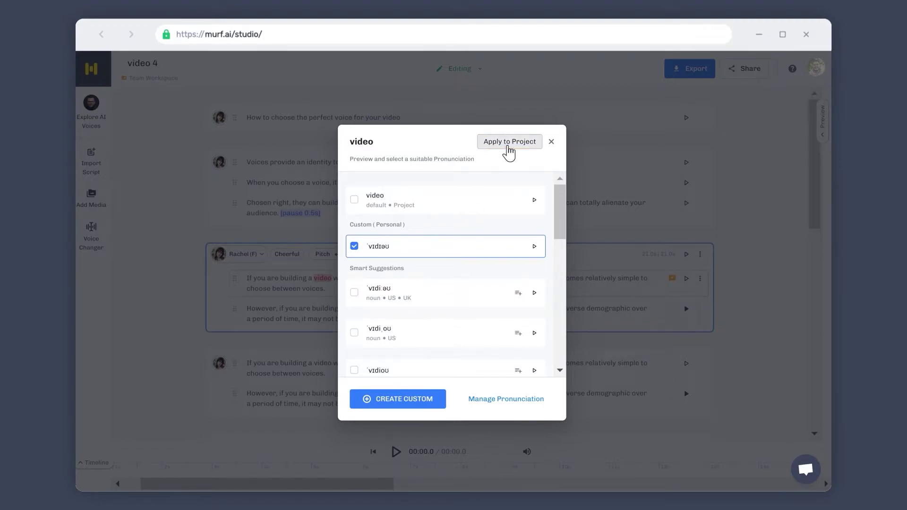
{"action": "left_click", "coordinate": [509, 144]}
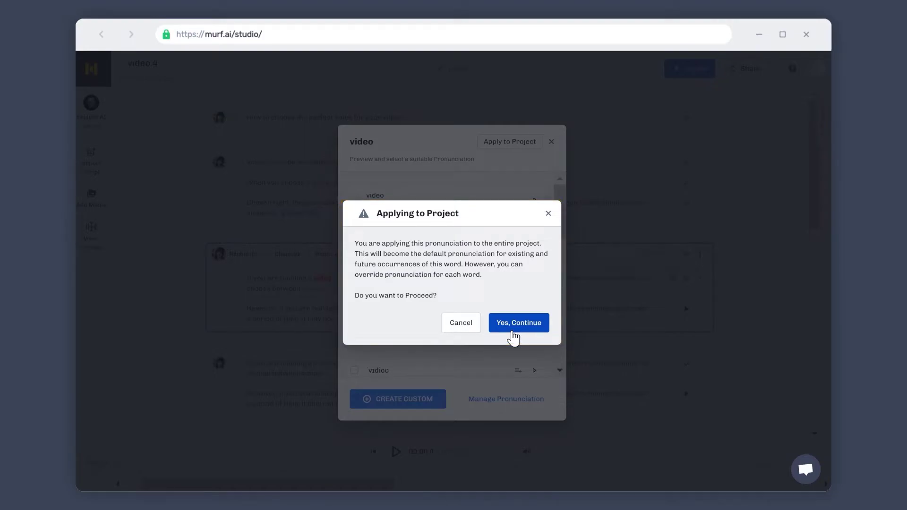
{"action": "left_click", "coordinate": [513, 331]}
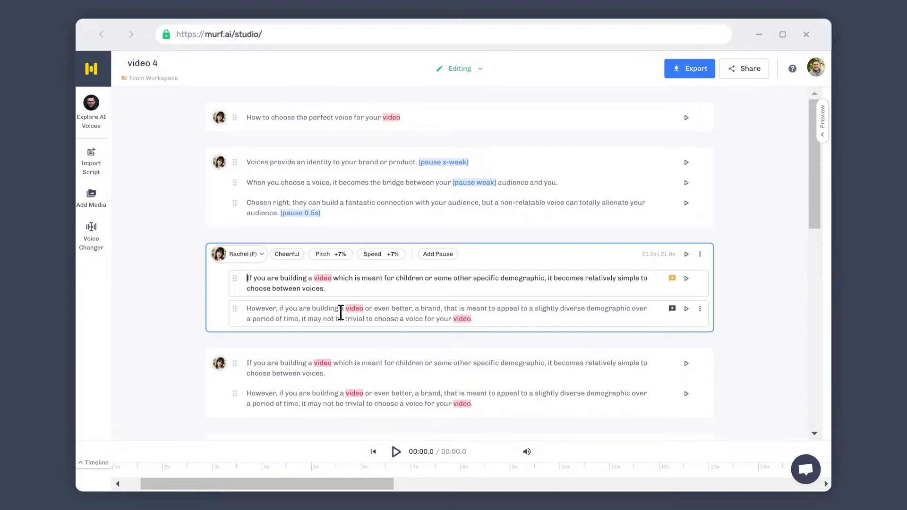
Step: Switch the final 'video' in the 'However…' sentence to the first suggested US/UK pronunciation
{"action": "double_click", "coordinate": [462, 318]}
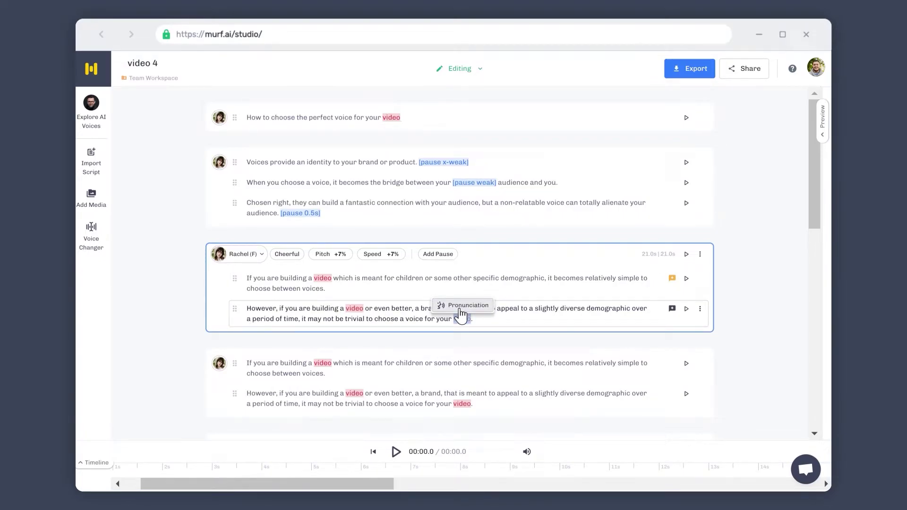
{"action": "left_click", "coordinate": [461, 306]}
{"action": "left_click", "coordinate": [354, 298]}
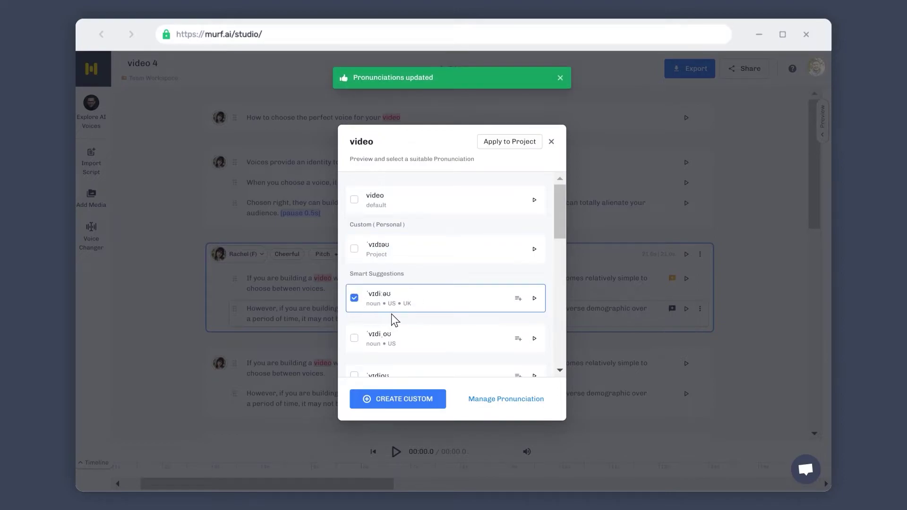
{"action": "left_click", "coordinate": [585, 311]}
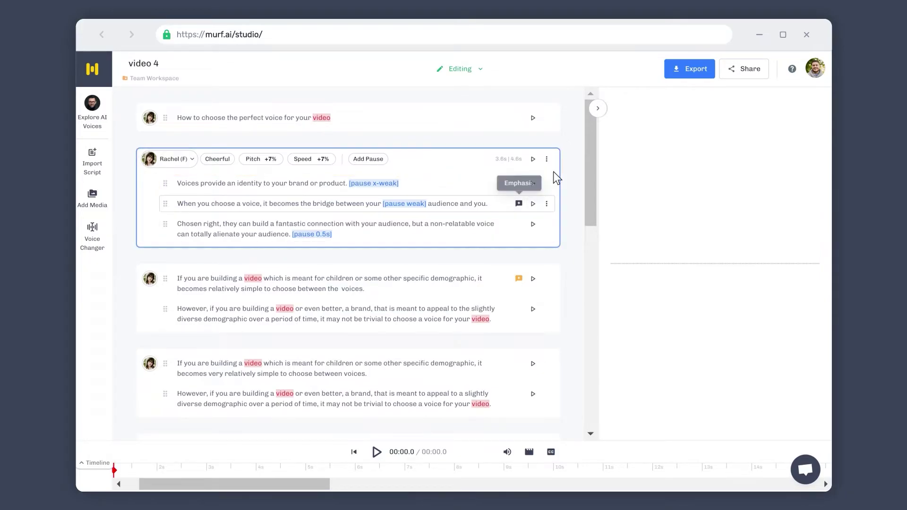
{"action": "left_click", "coordinate": [546, 159]}
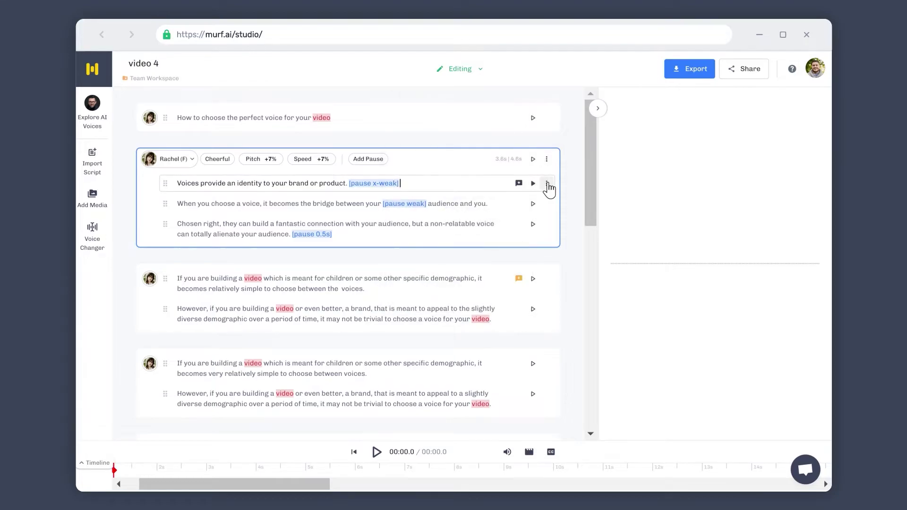
{"action": "left_click", "coordinate": [546, 183]}
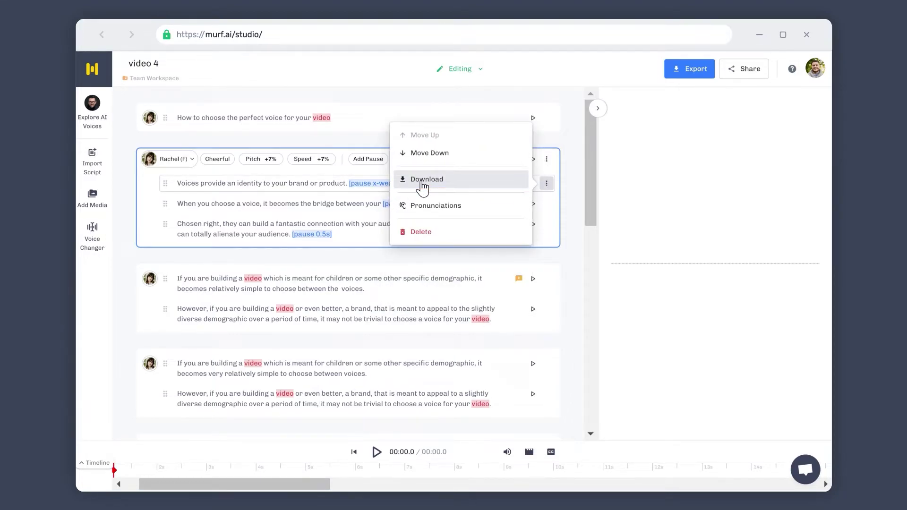
{"action": "left_click", "coordinate": [547, 183]}
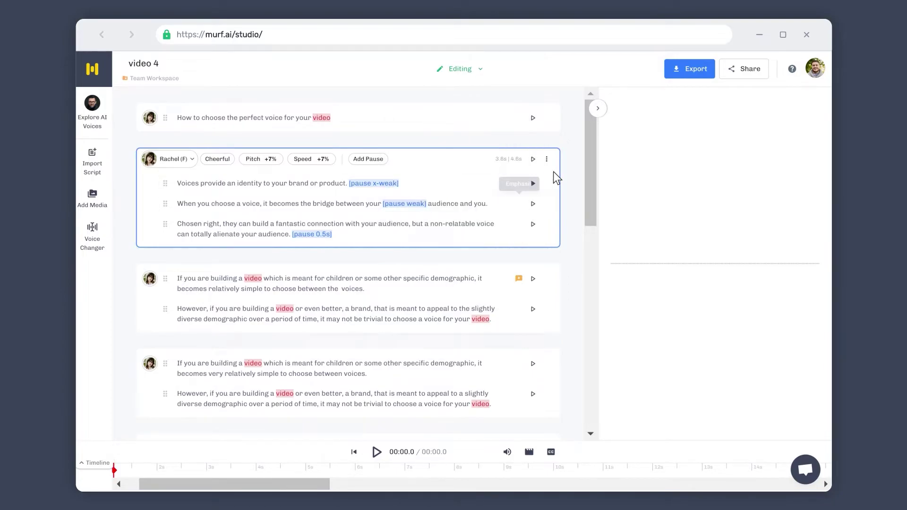
{"action": "left_click", "coordinate": [546, 160]}
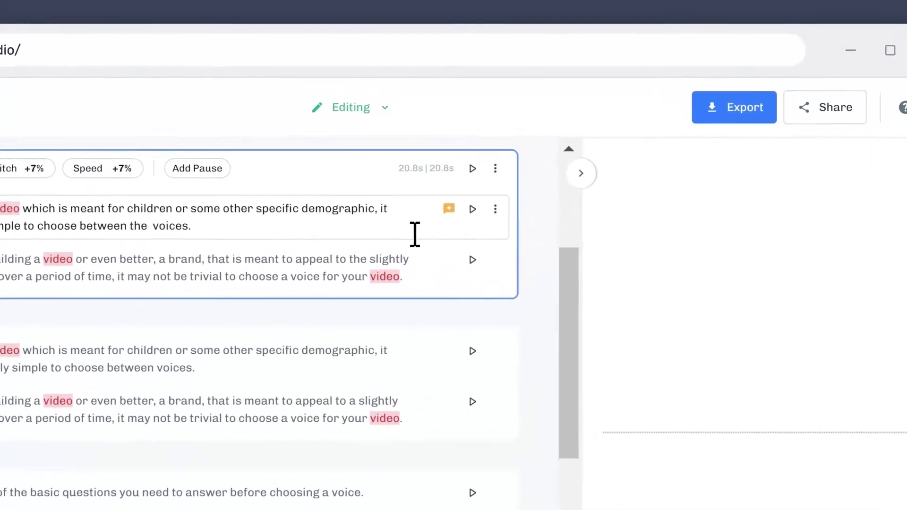
Step: Generate the cheerful block's audio, play its first sentence, then build the 02:18.3 project preview
{"action": "left_click", "coordinate": [464, 221]}
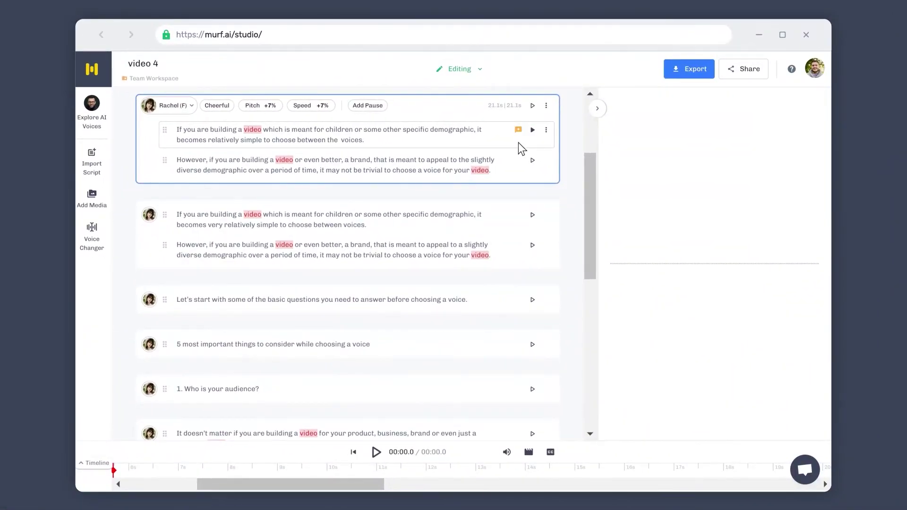
{"action": "left_click", "coordinate": [532, 105]}
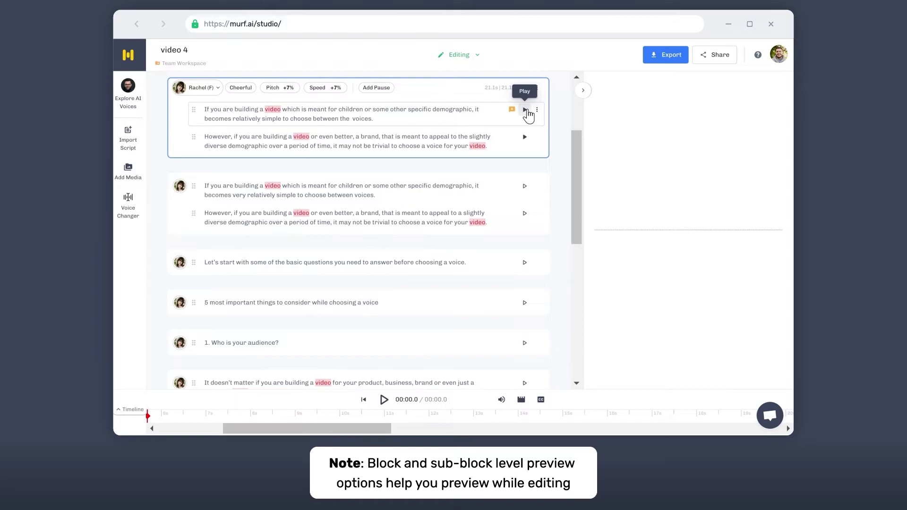
{"action": "left_click", "coordinate": [525, 110]}
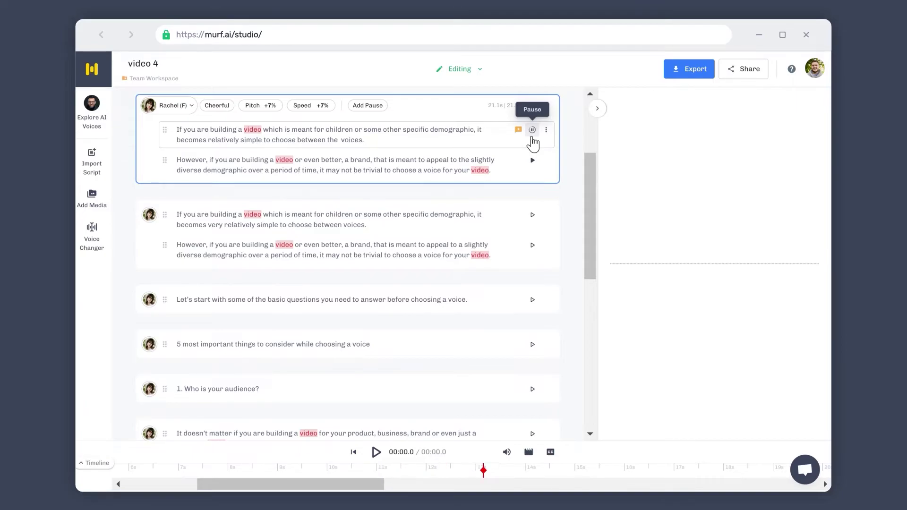
{"action": "left_click", "coordinate": [532, 130]}
{"action": "left_click", "coordinate": [376, 452]}
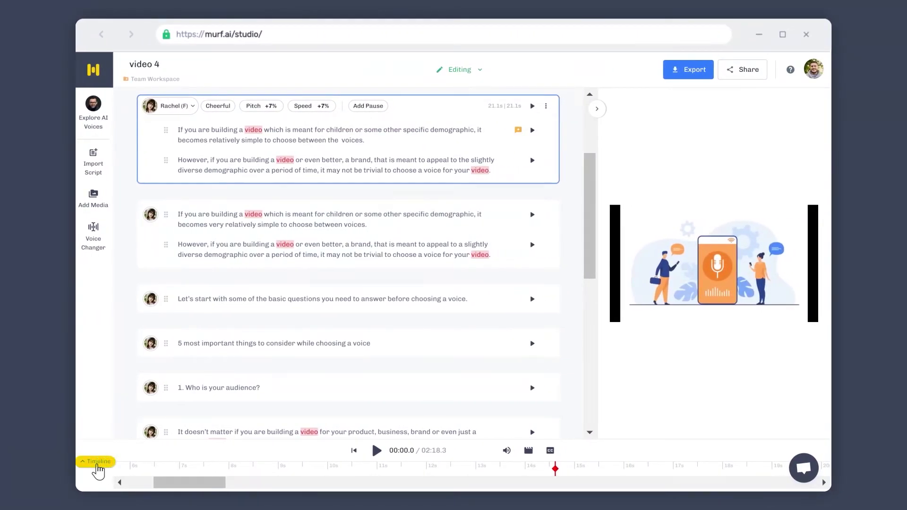
Step: Expand the timeline and select the 'Voices provide an identity' block and first video clip
{"action": "left_click", "coordinate": [98, 466]}
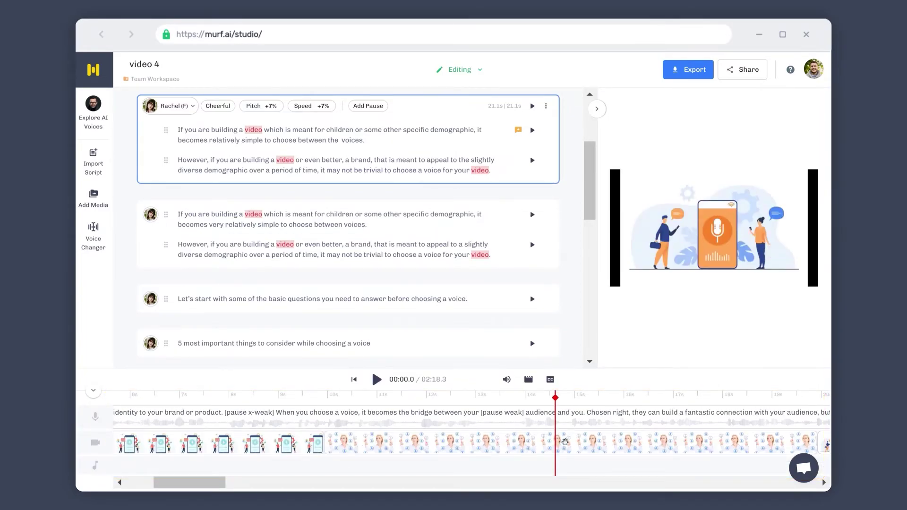
{"action": "left_click", "coordinate": [523, 443]}
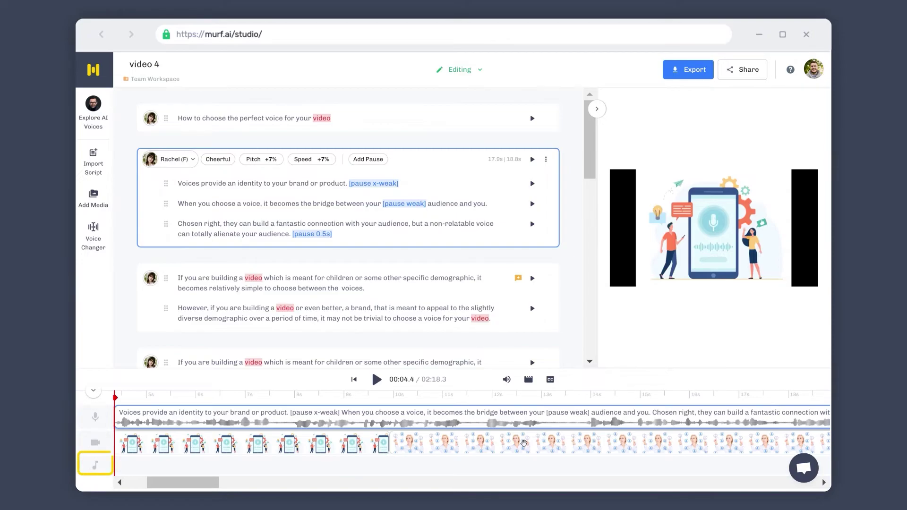
{"action": "left_click", "coordinate": [397, 443]}
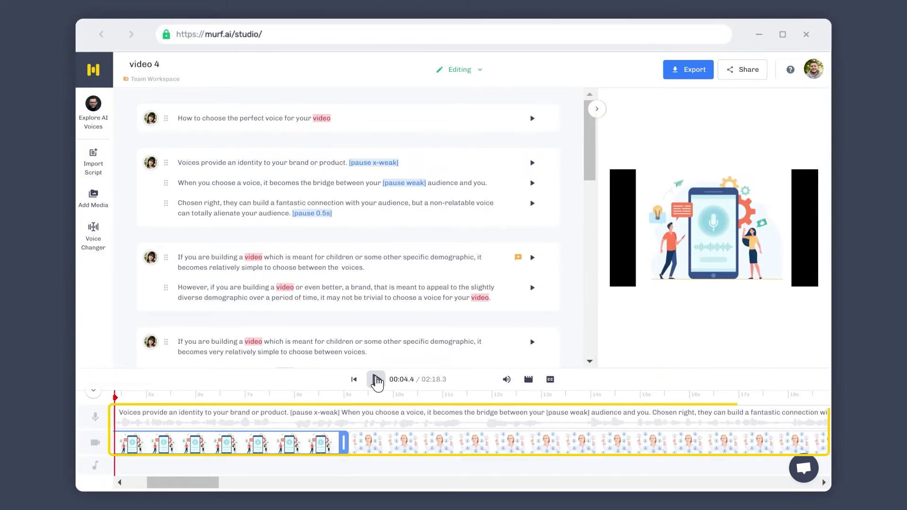
Step: Play the project preview to about 22 seconds, then hide the preview panel
{"action": "left_click", "coordinate": [376, 380]}
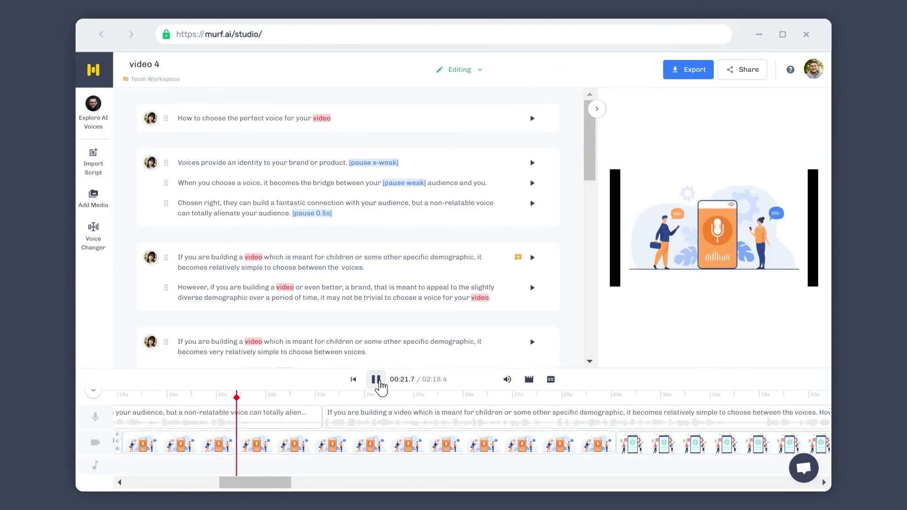
{"action": "left_click", "coordinate": [378, 383]}
{"action": "left_click", "coordinate": [598, 110]}
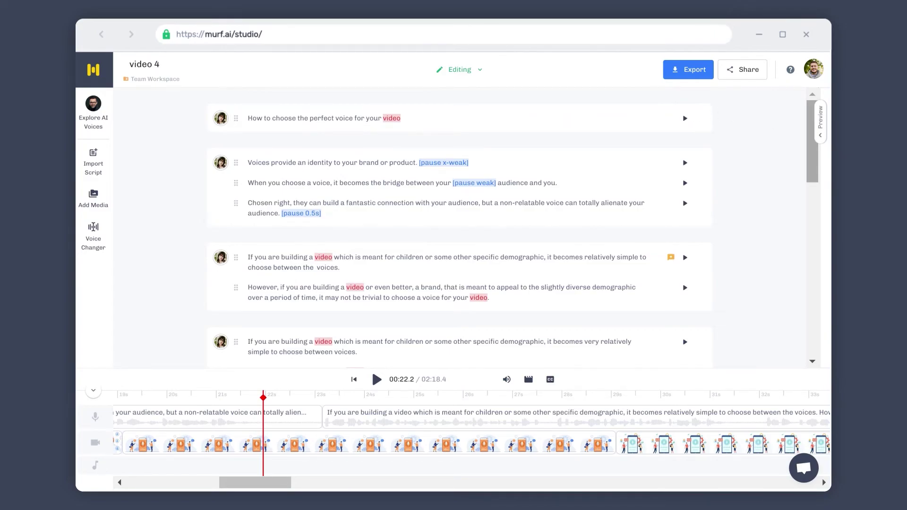
Step: Restore the preview panel and nudge the video track volume up in the Volume Mixer
{"action": "left_click", "coordinate": [821, 135]}
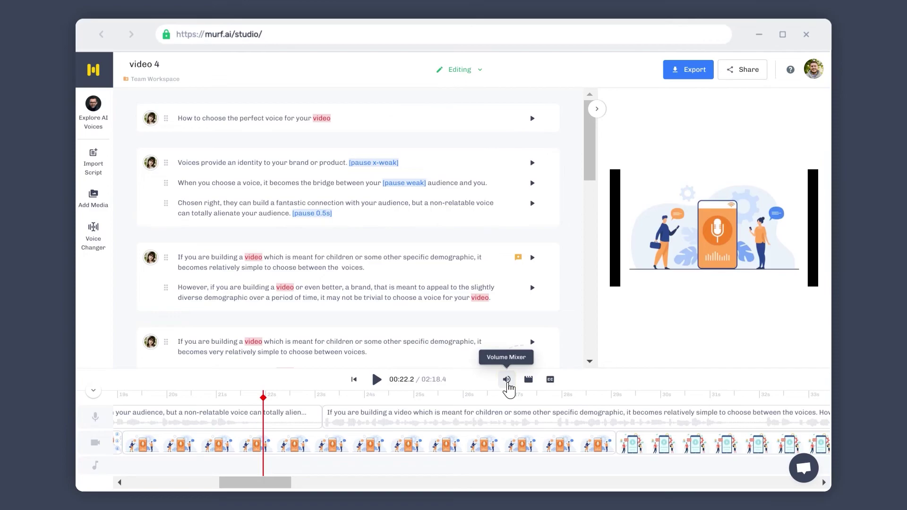
{"action": "left_click", "coordinate": [509, 386]}
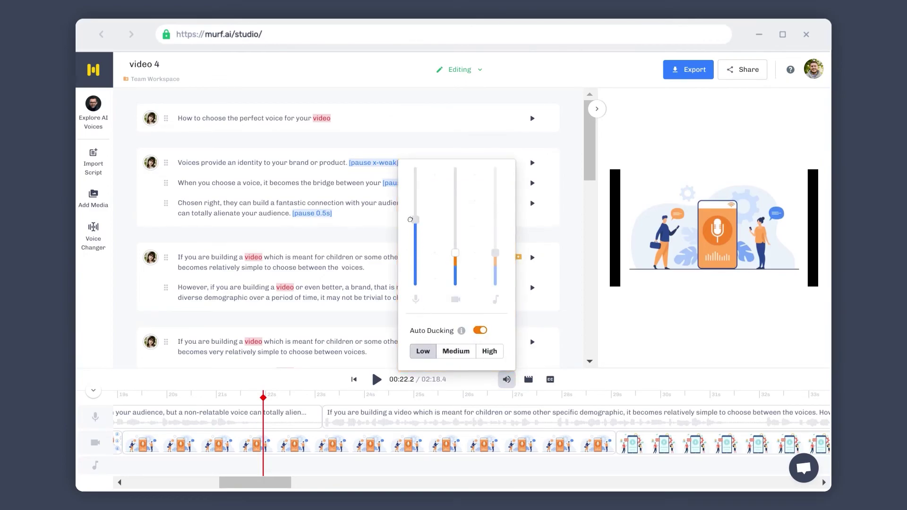
{"action": "left_click_drag", "start_coordinate": [453, 244], "coordinate": [455, 239]}
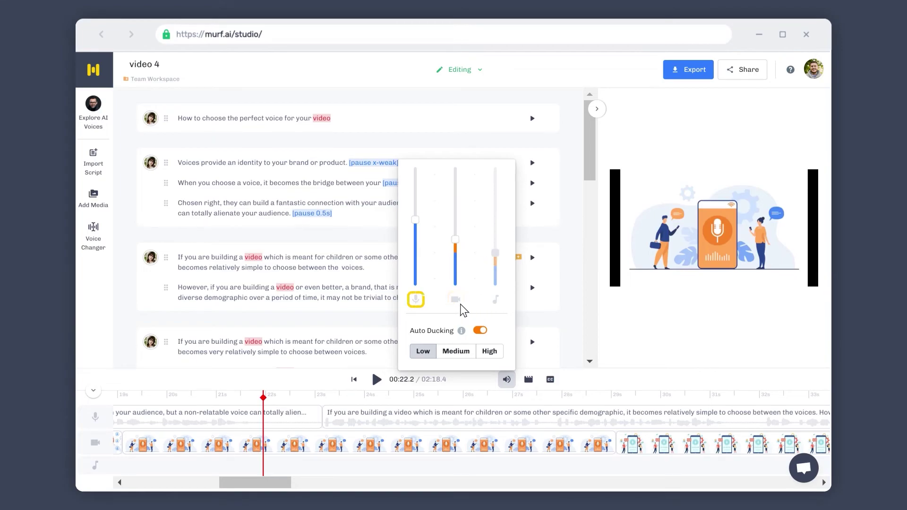
{"action": "left_click", "coordinate": [506, 380]}
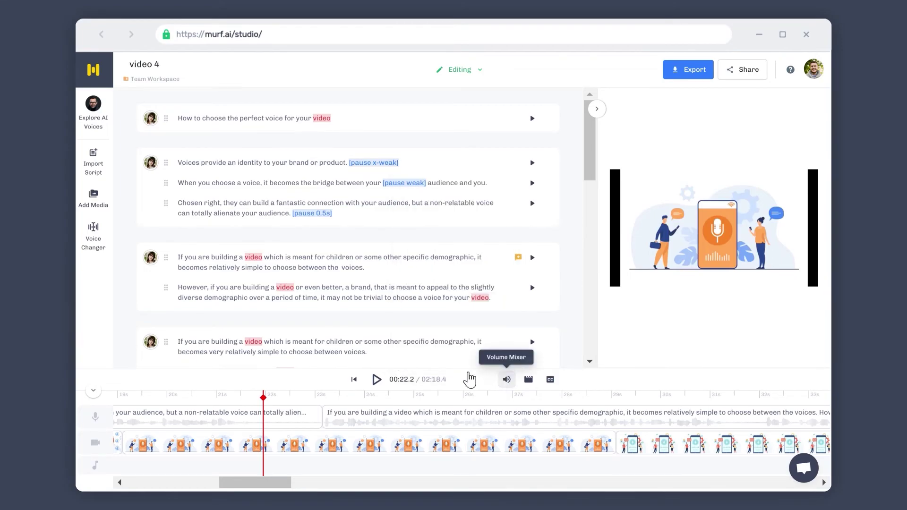
{"action": "left_click", "coordinate": [293, 418]}
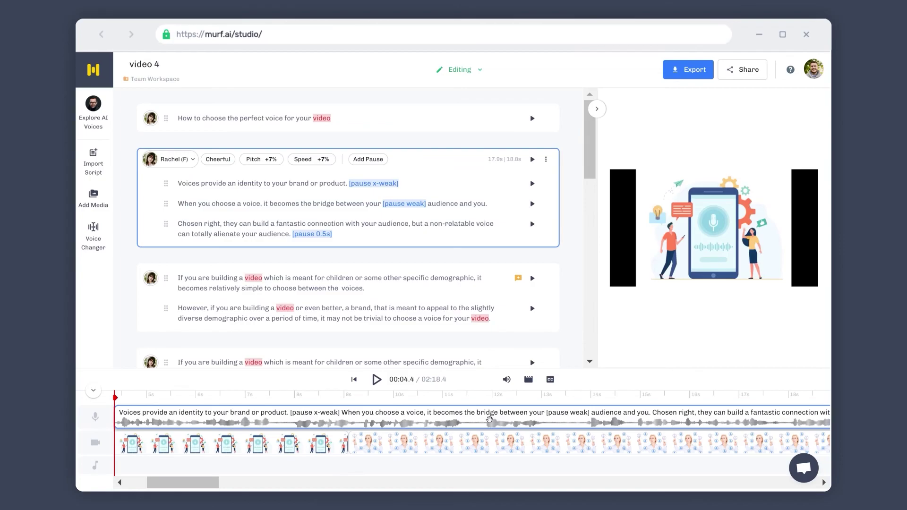
Step: Duplicate the 'Voices provide an identity…' block and play the preview, now 02:37.2 long
{"action": "right_click", "coordinate": [489, 420]}
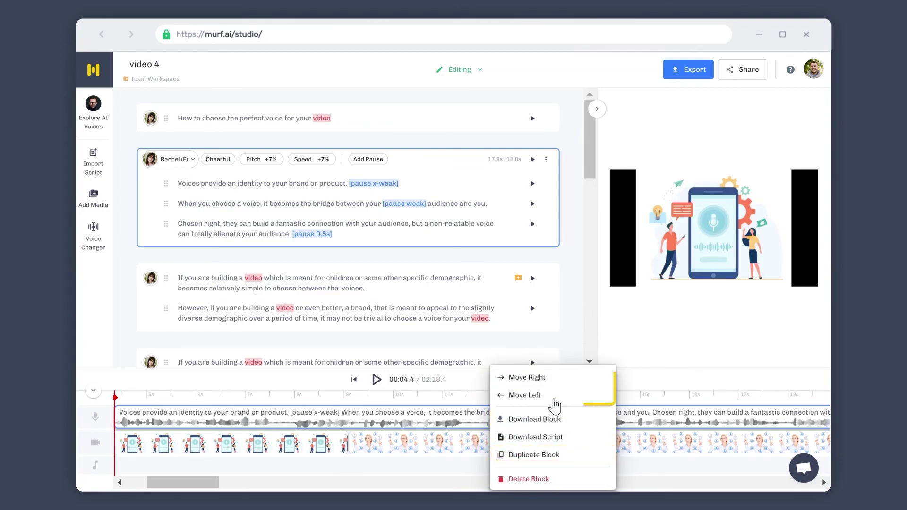
{"action": "left_click", "coordinate": [513, 454]}
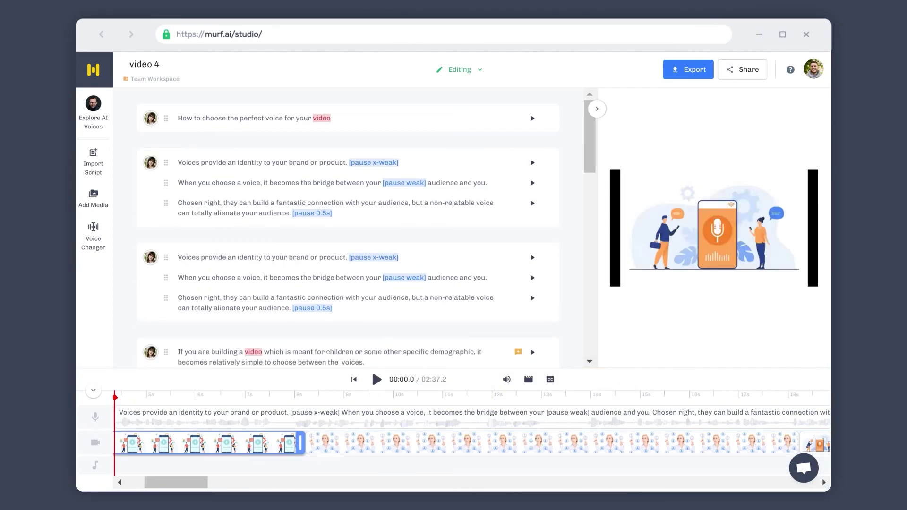
{"action": "key", "text": "space"}
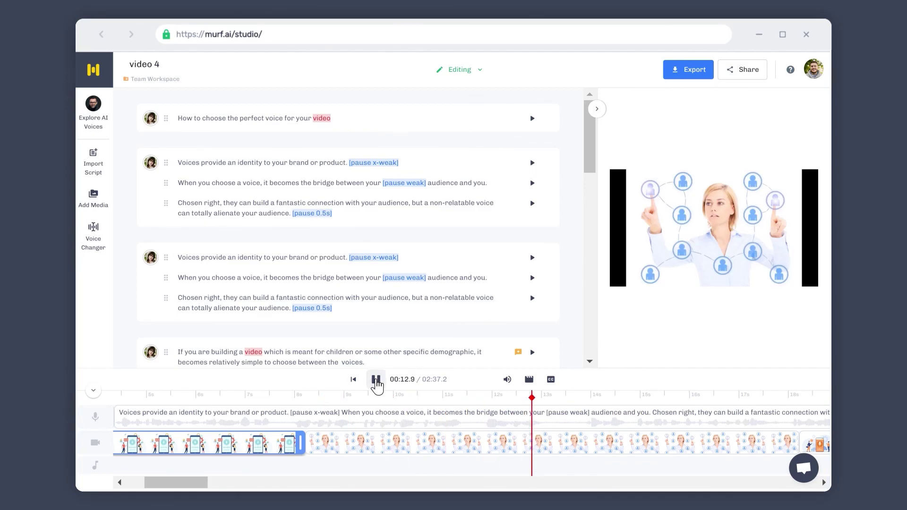